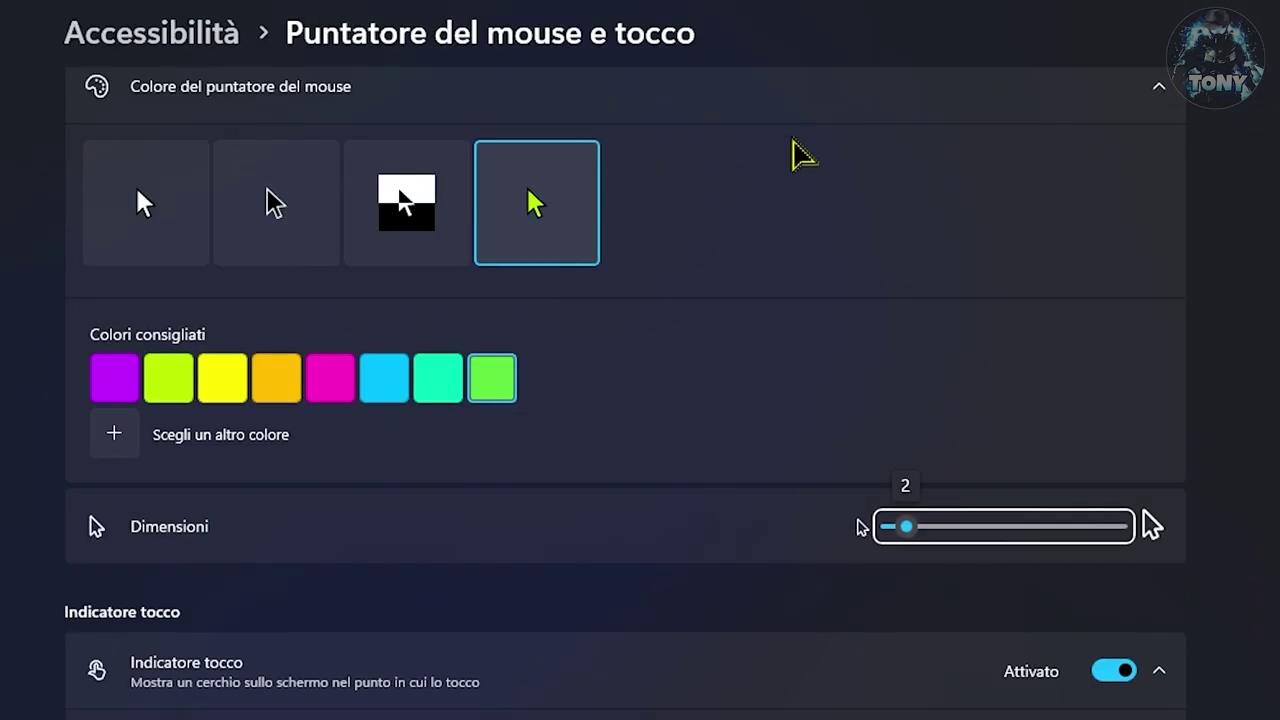
- Assign a custom red as the mouse pointer colour and adjust the pointer size
{"action": "left_click_drag", "start_coordinate": [911, 528], "coordinate": [1258, 542]}
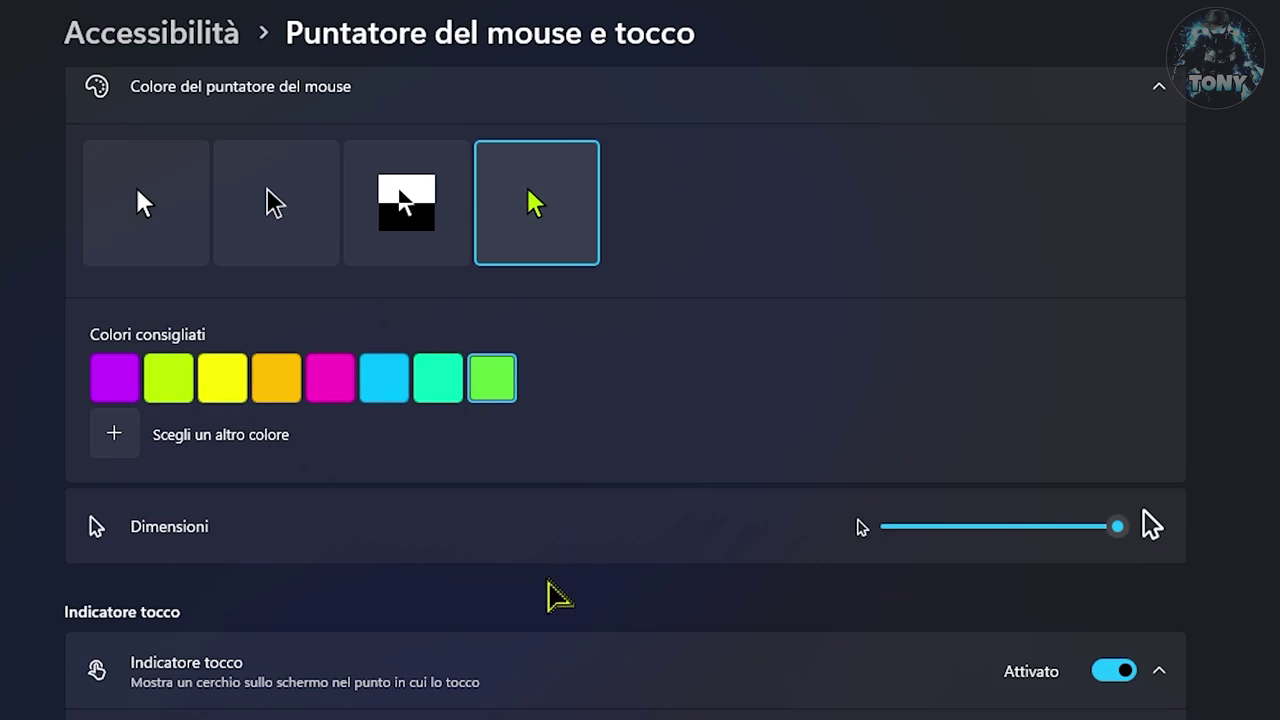
{"action": "left_click", "coordinate": [284, 374]}
{"action": "left_click", "coordinate": [385, 377]}
{"action": "left_click", "coordinate": [140, 442]}
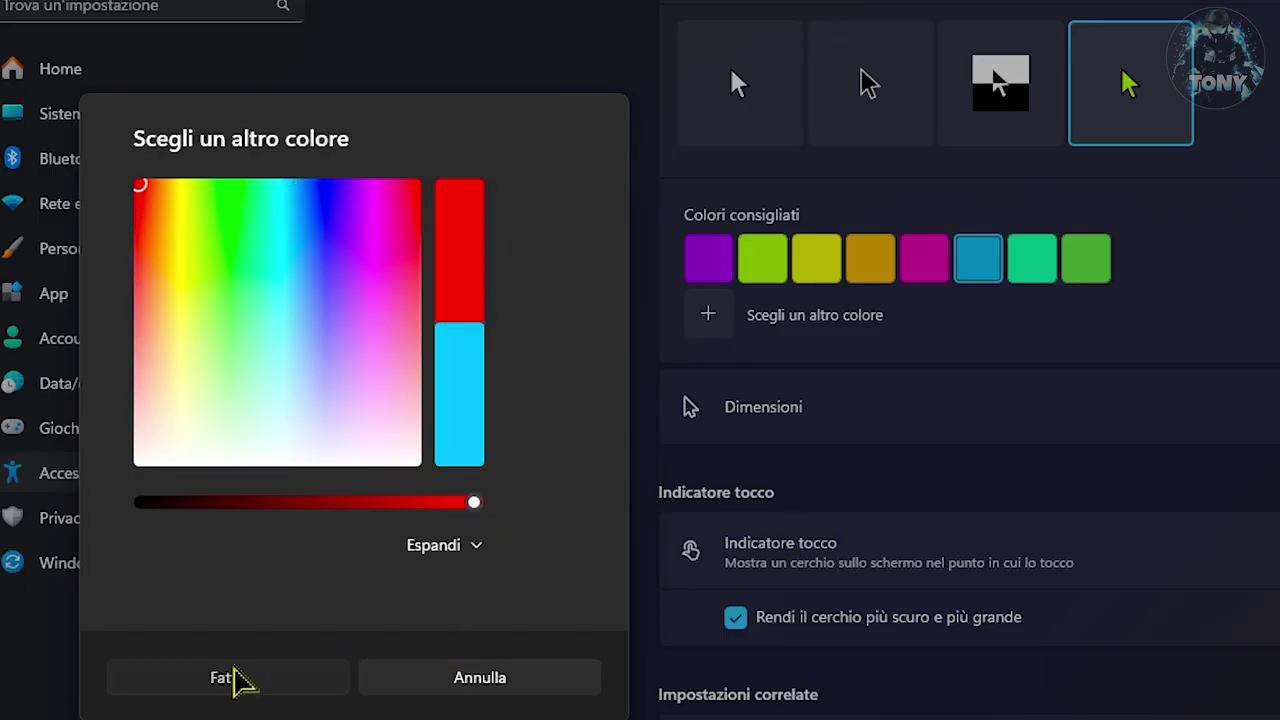
{"action": "left_click", "coordinate": [233, 680]}
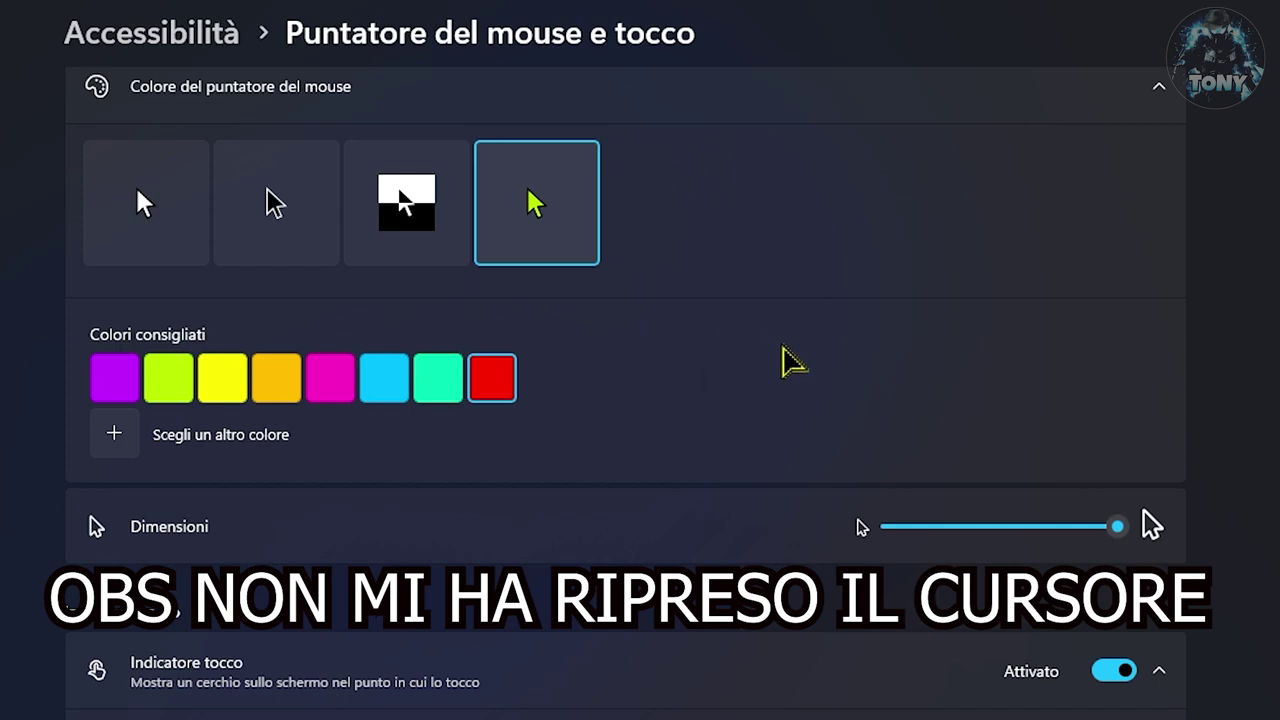
{"action": "left_click_drag", "start_coordinate": [1117, 526], "coordinate": [935, 532]}
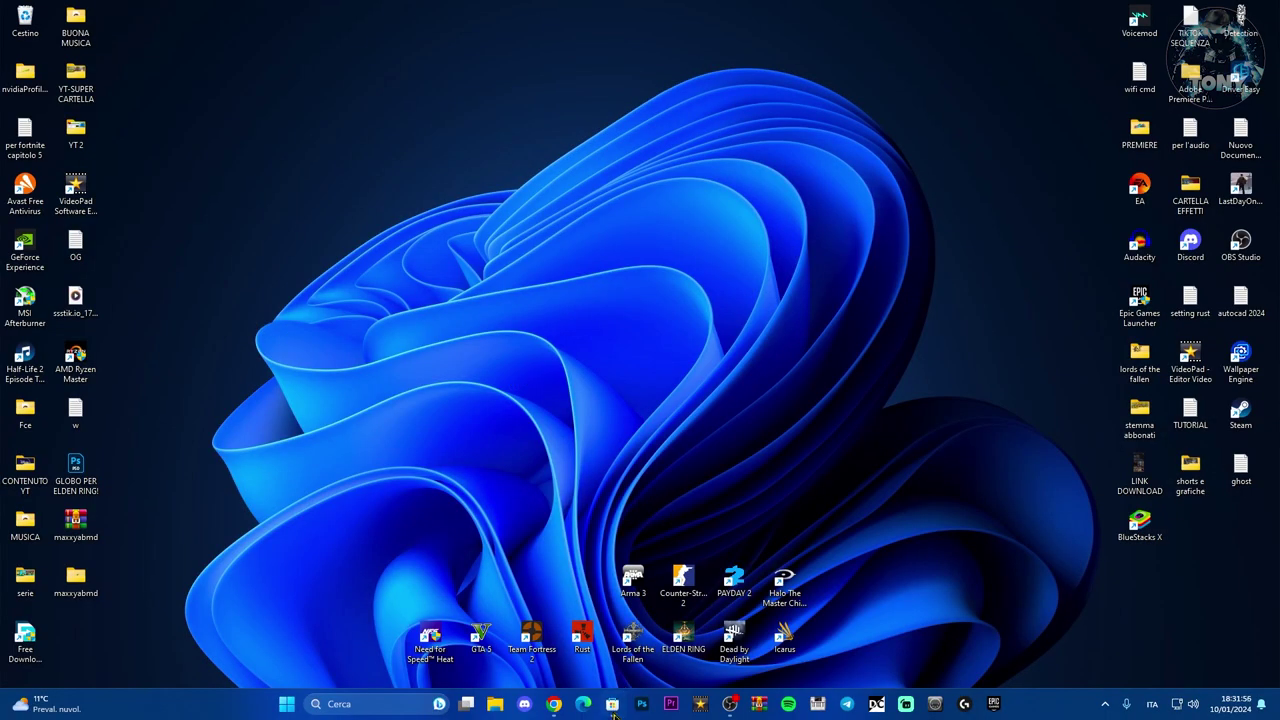
- Switch to Microsoft Store and search for "mouse highlight"
{"action": "left_click", "coordinate": [612, 704]}
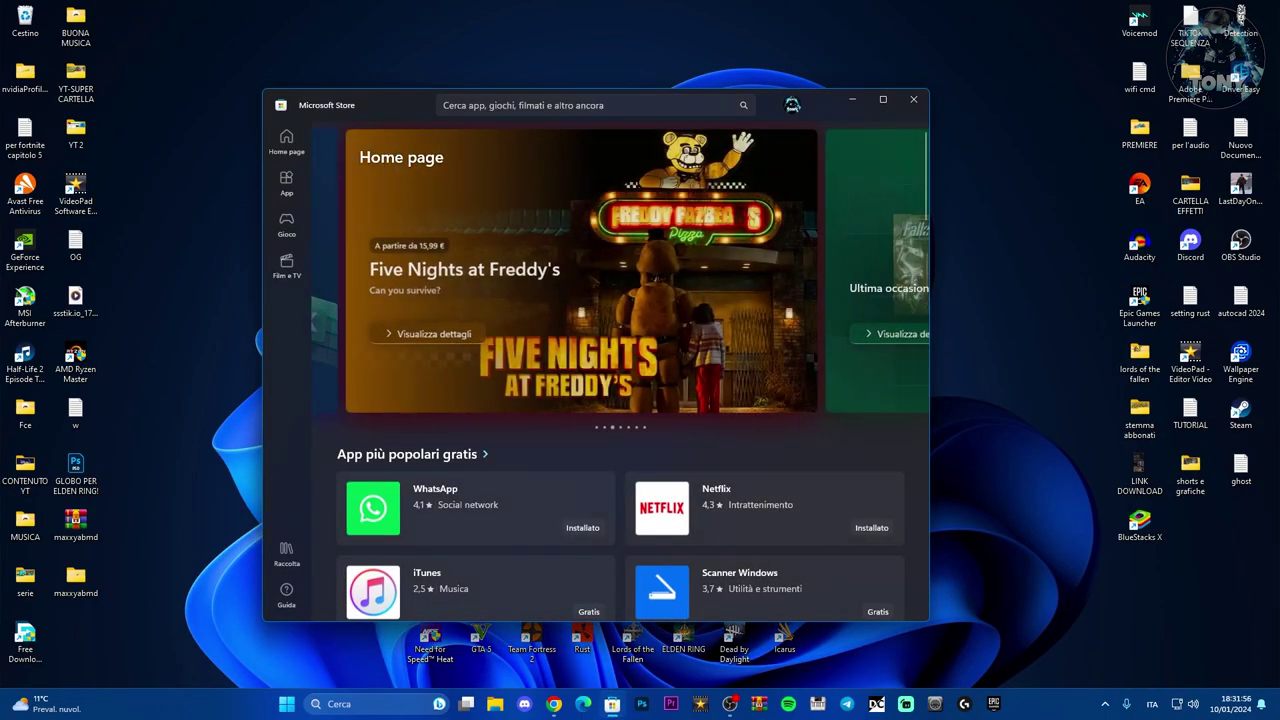
{"action": "left_click_drag", "start_coordinate": [822, 112], "coordinate": [836, 68]}
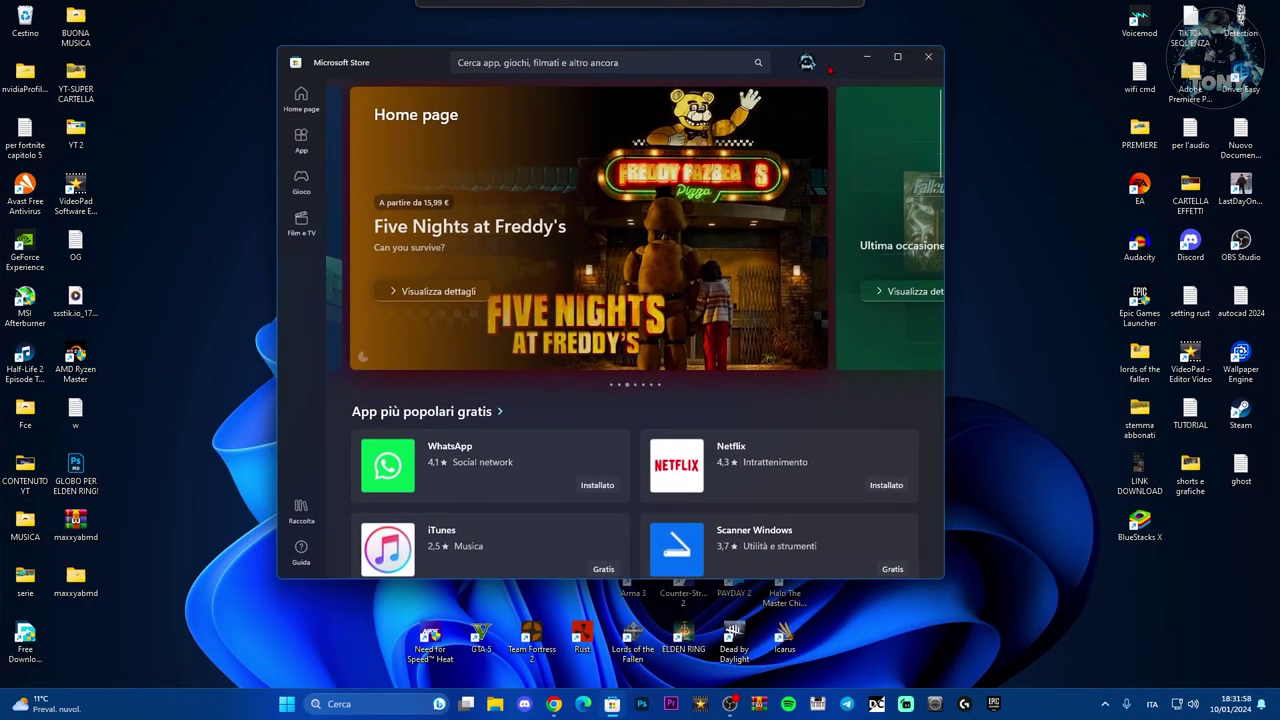
{"action": "left_click", "coordinate": [575, 61]}
{"action": "type", "text": "mouse highlight"}
{"action": "key", "text": "Return"}
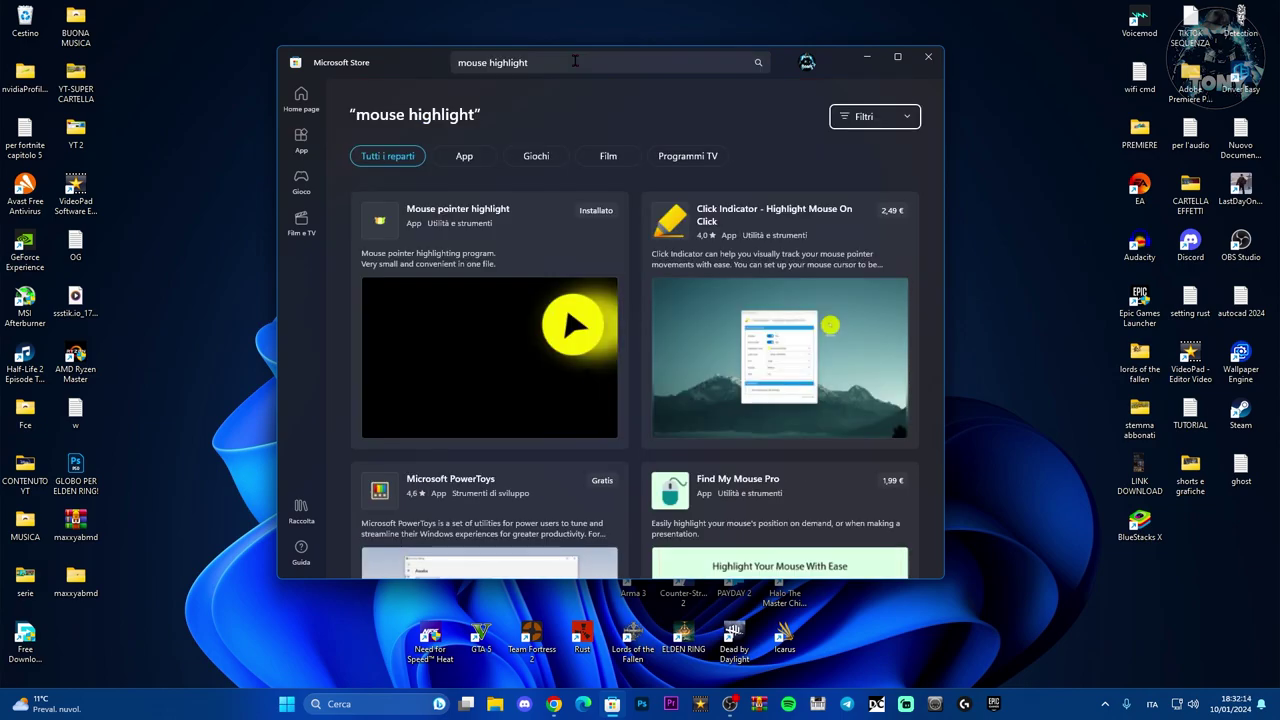
- Launch the installed Mouse pointer highlight app from the search results and move its settings window clear of the screen edge
{"action": "mouse_move", "coordinate": [409, 220]}
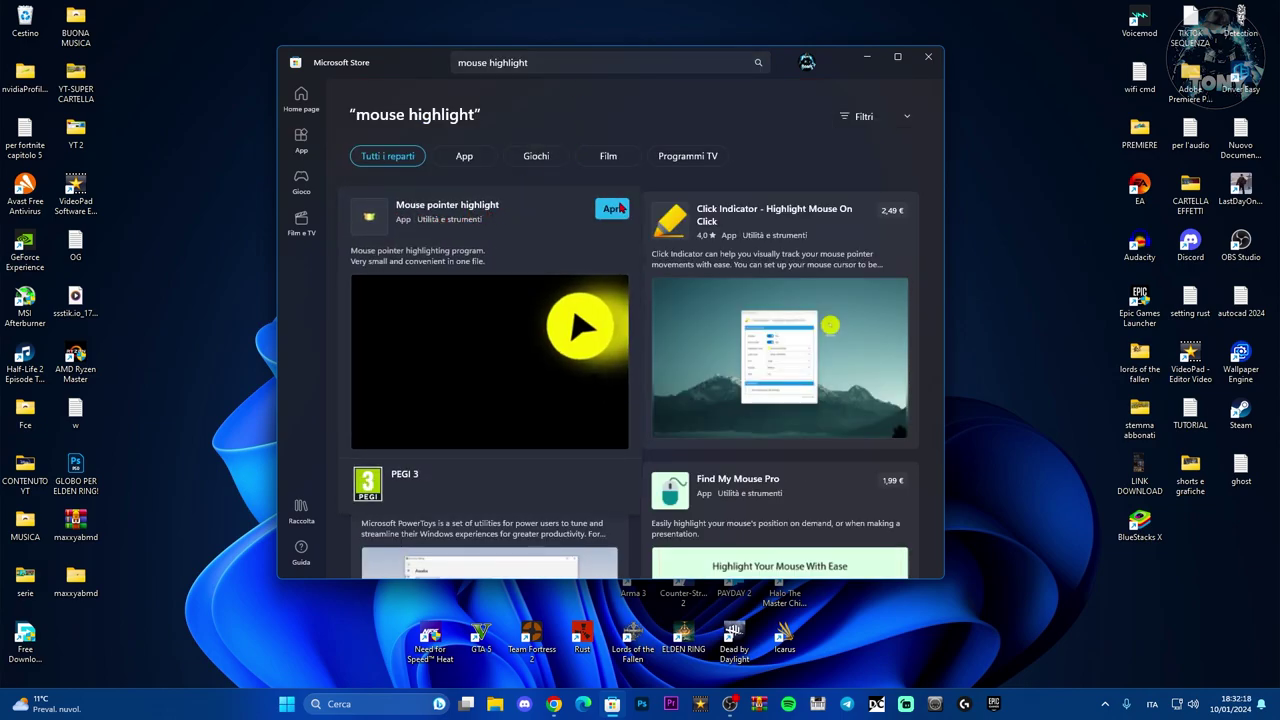
{"action": "left_click", "coordinate": [612, 208]}
{"action": "left_click_drag", "start_coordinate": [132, 22], "coordinate": [173, 139]}
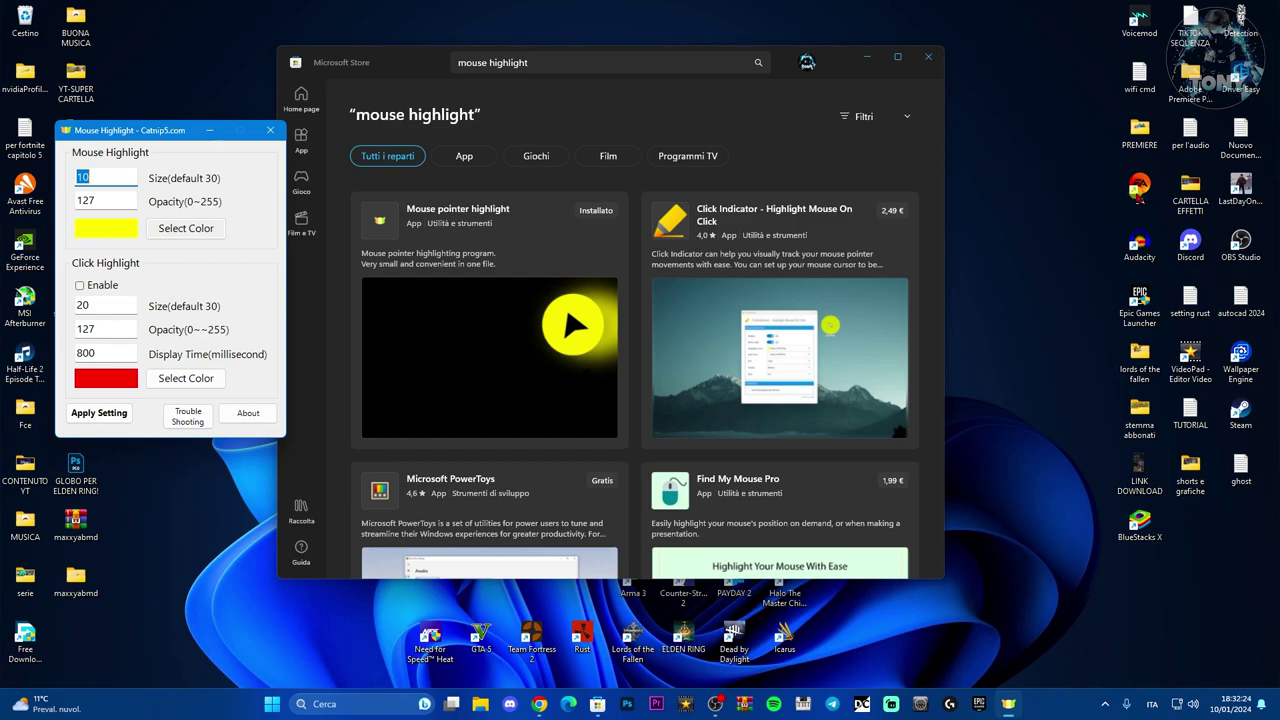
- Enable Click Highlight in the Mouse Highlight settings and test it on the empty desktop area
{"action": "left_click", "coordinate": [1138, 190]}
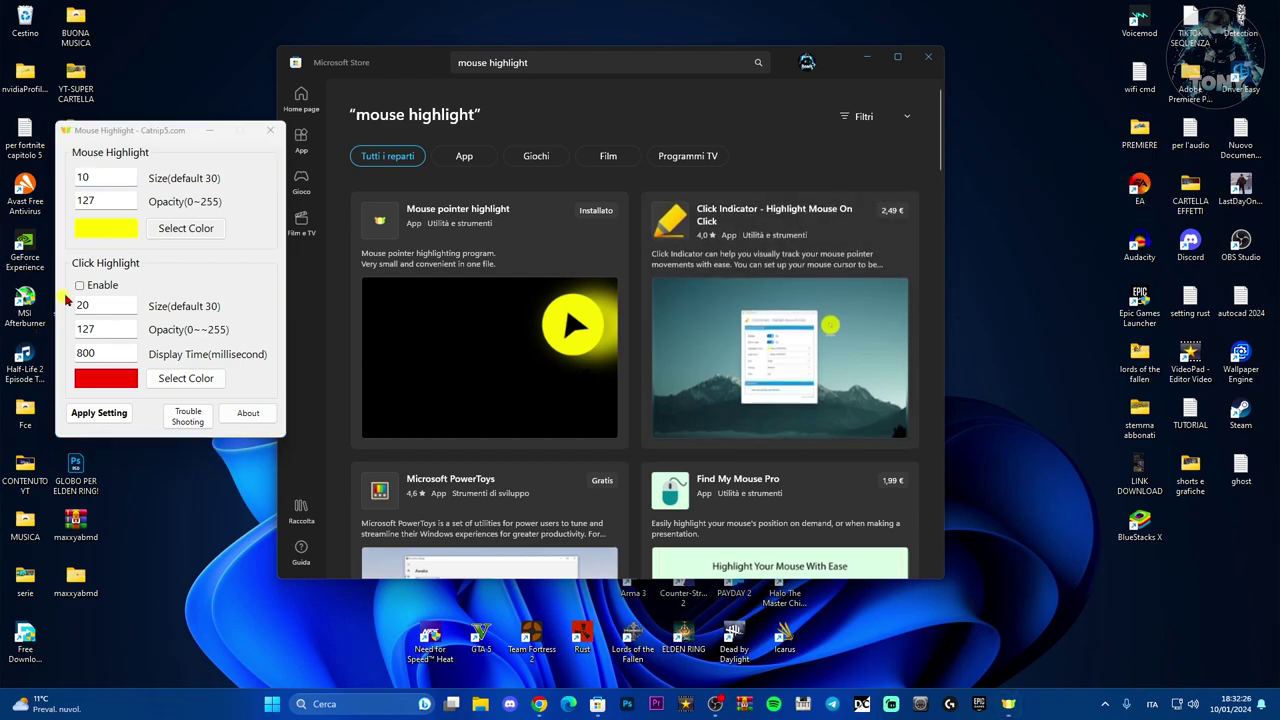
{"action": "left_click_drag", "start_coordinate": [166, 130], "coordinate": [257, 20]}
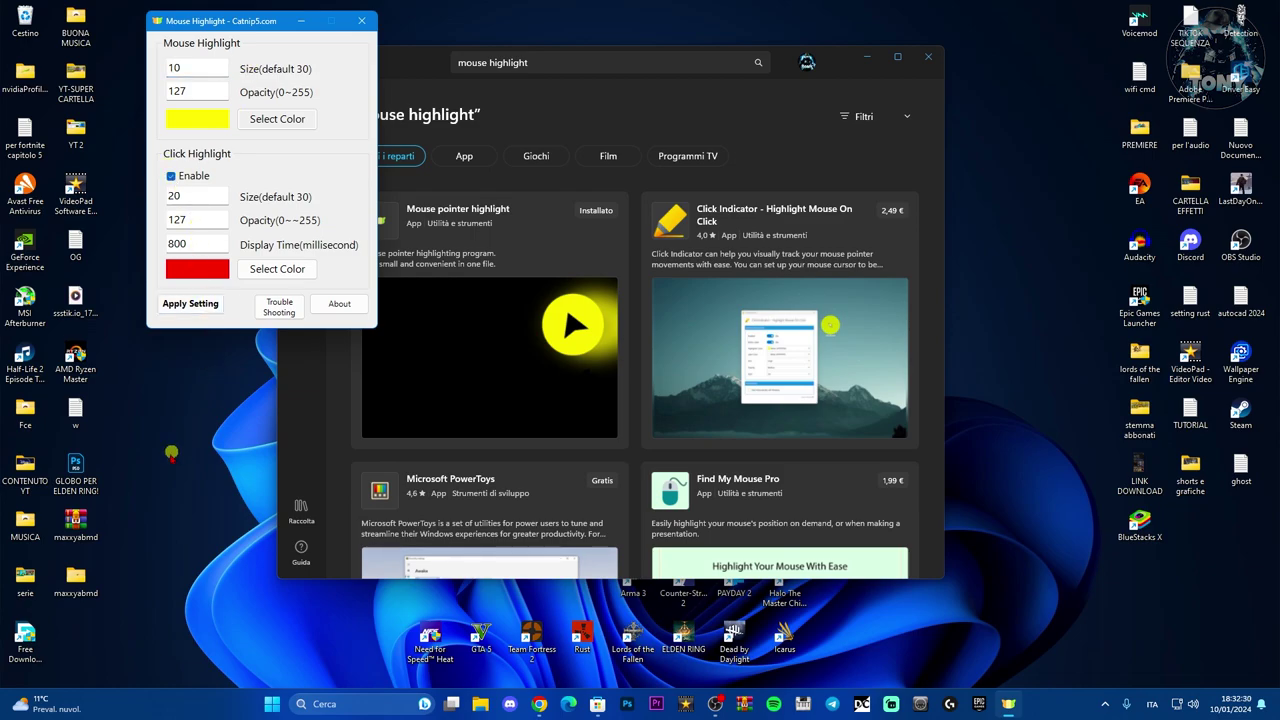
{"action": "left_click_drag", "start_coordinate": [72, 300], "coordinate": [166, 404]}
- Set the Click Highlight colour to dark blue (RGB 0, 64, 128) and close the Mouse Highlight settings
{"action": "left_click", "coordinate": [235, 290]}
{"action": "left_click", "coordinate": [277, 268]}
{"action": "left_click", "coordinate": [561, 224]}
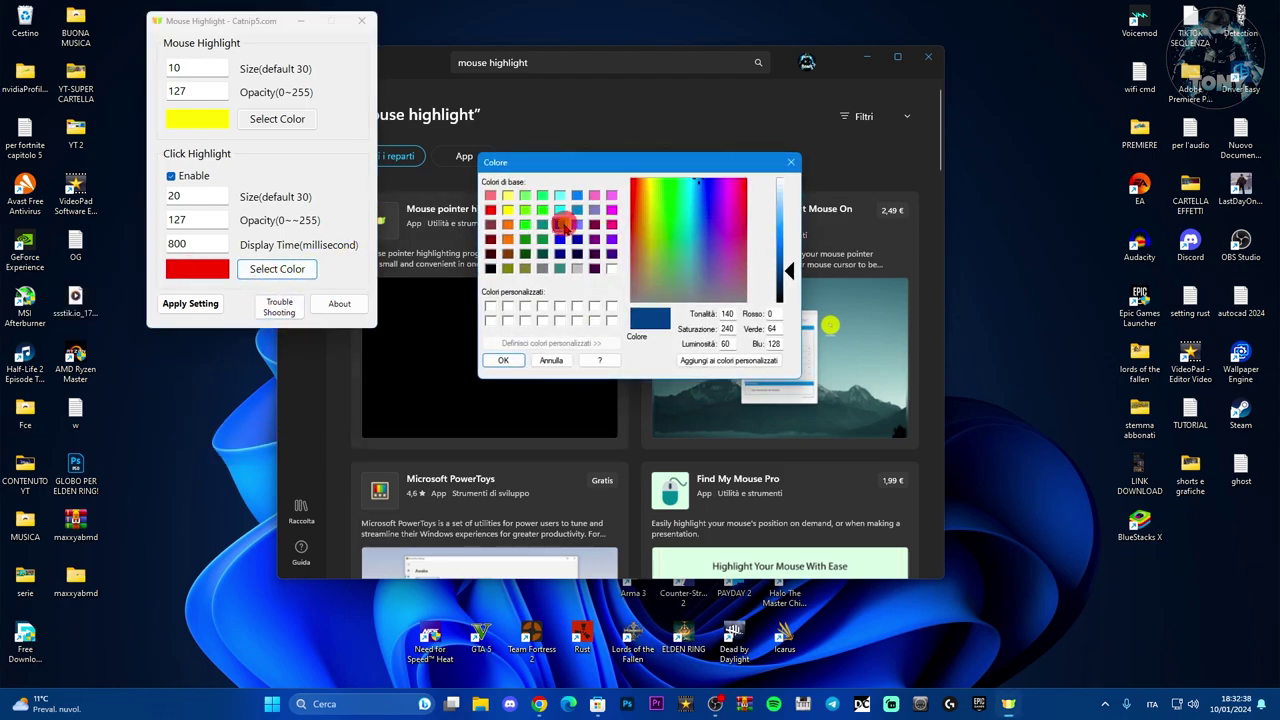
{"action": "left_click", "coordinate": [503, 362]}
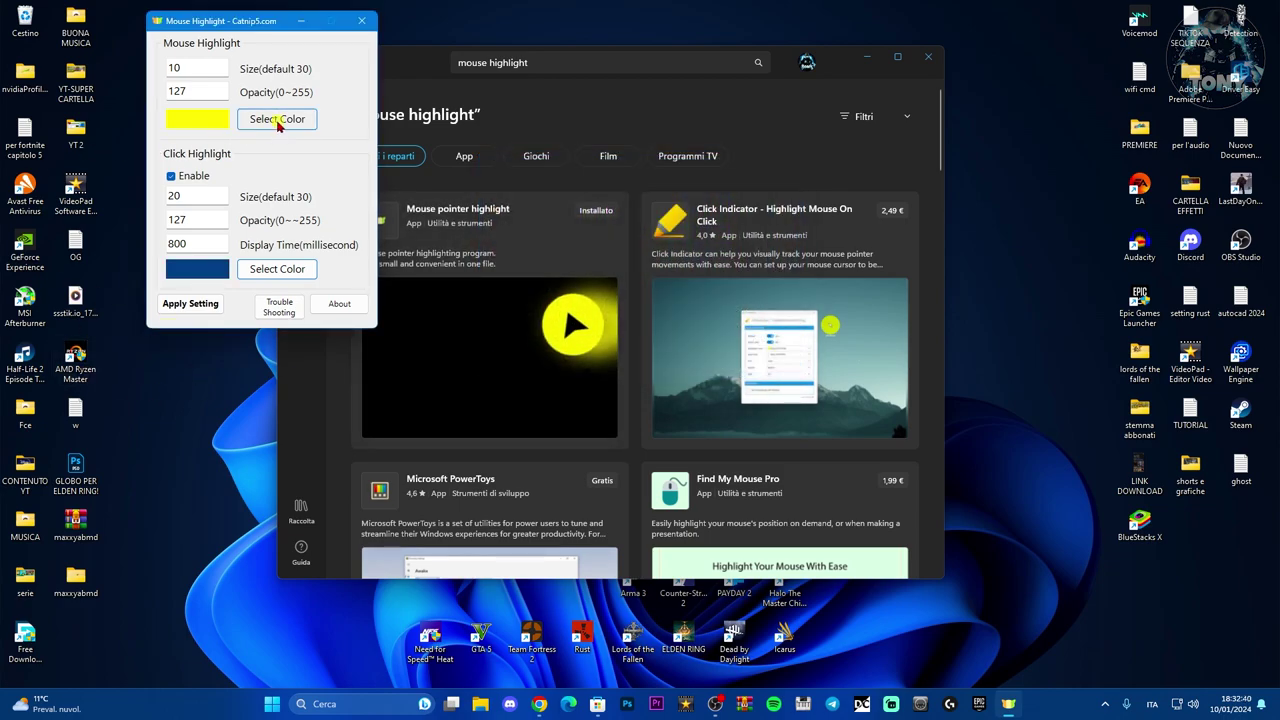
{"action": "left_click", "coordinate": [361, 20]}
{"action": "left_click_drag", "start_coordinate": [400, 60], "coordinate": [376, 42]}
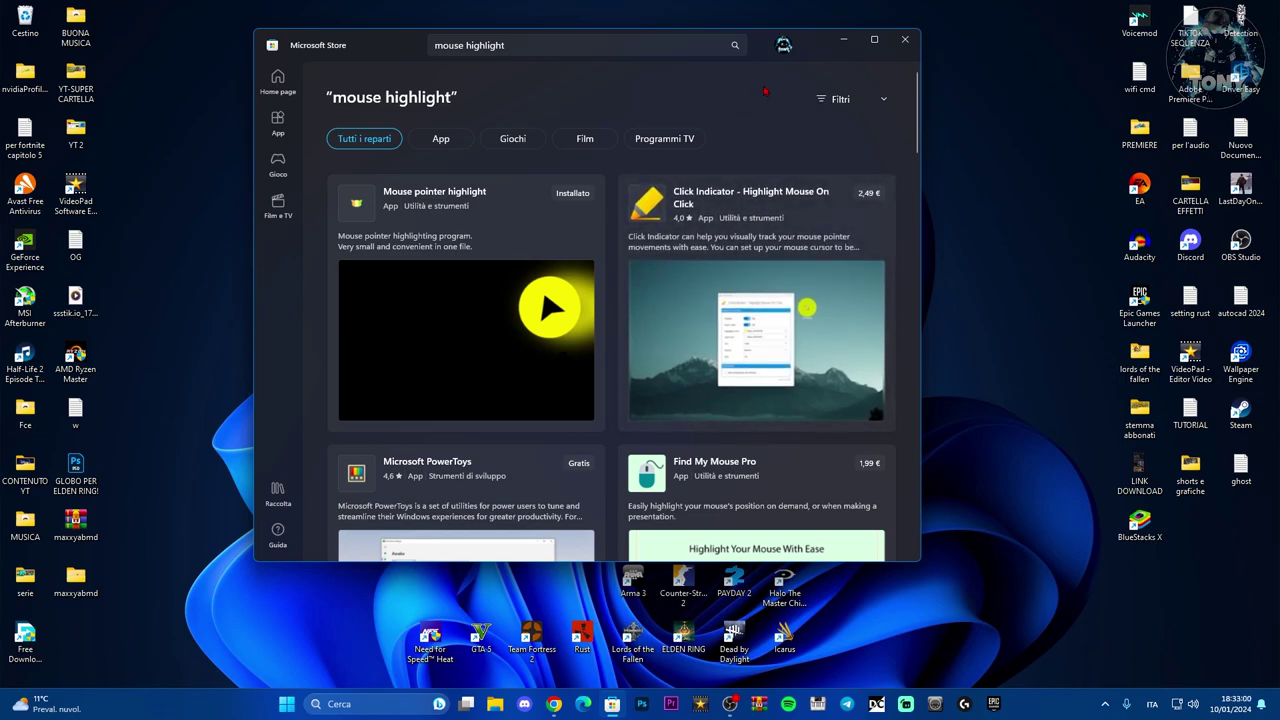
- Switch to Chrome, return to the RW-Designer cursor library page and look through the latest cursor sets
{"action": "key", "text": "alt+Tab"}
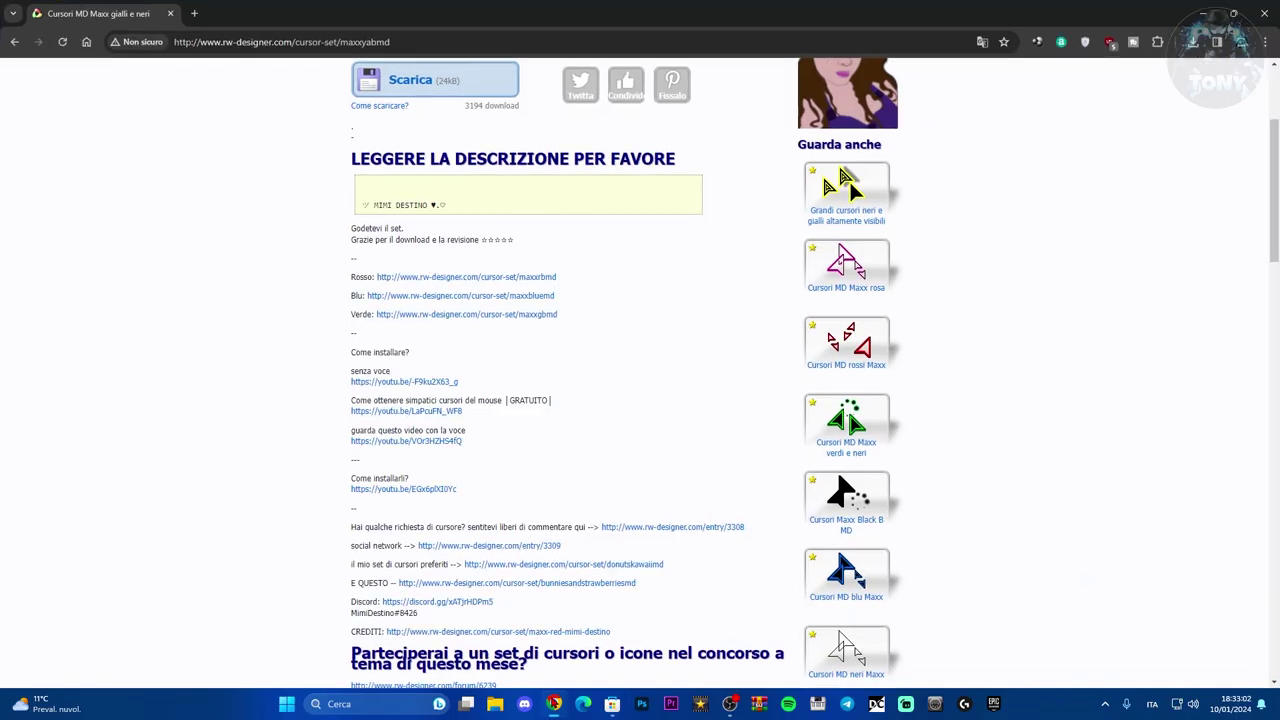
{"action": "scroll", "coordinate": [491, 372], "scroll_direction": "up", "scroll_amount": 2}
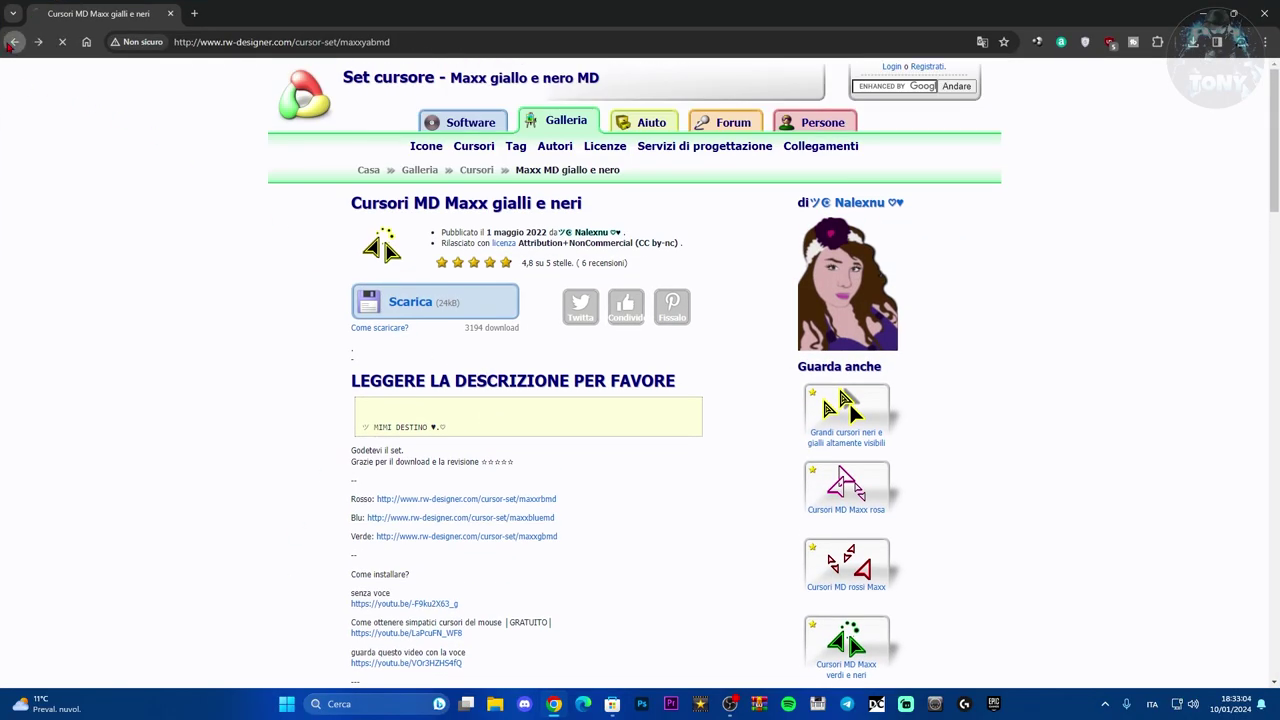
{"action": "left_click", "coordinate": [13, 42]}
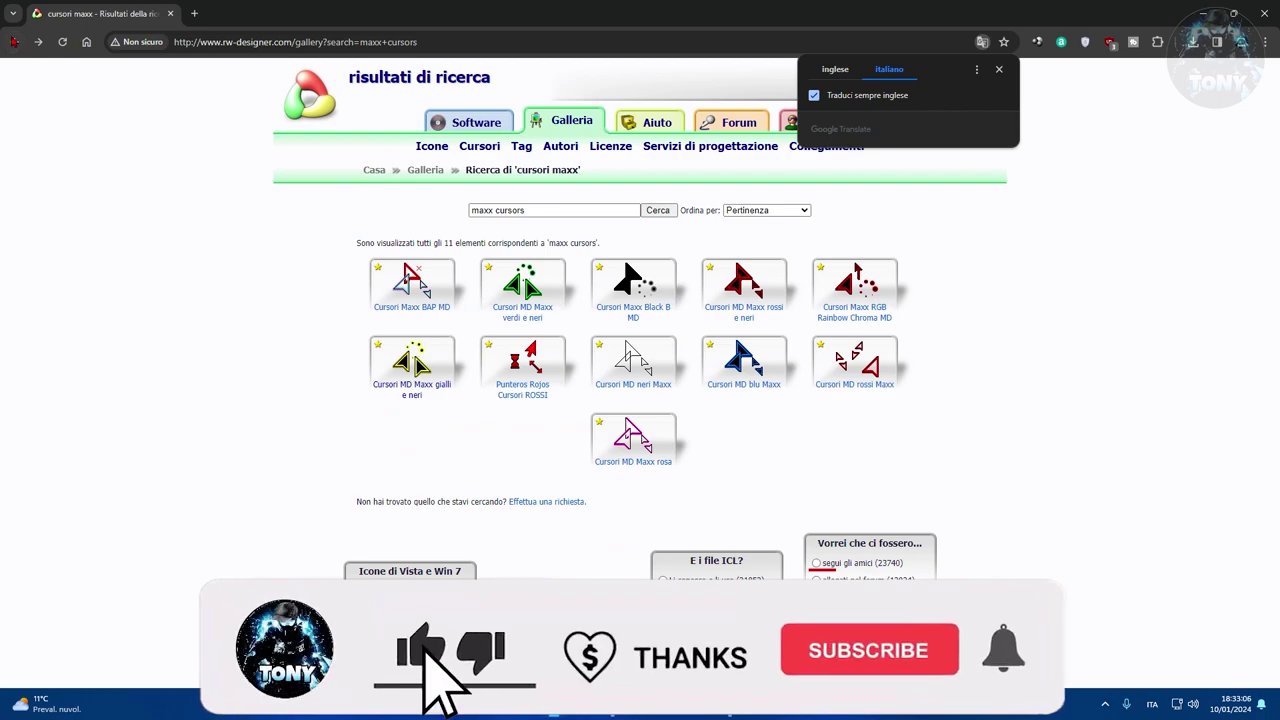
{"action": "left_click", "coordinate": [13, 42]}
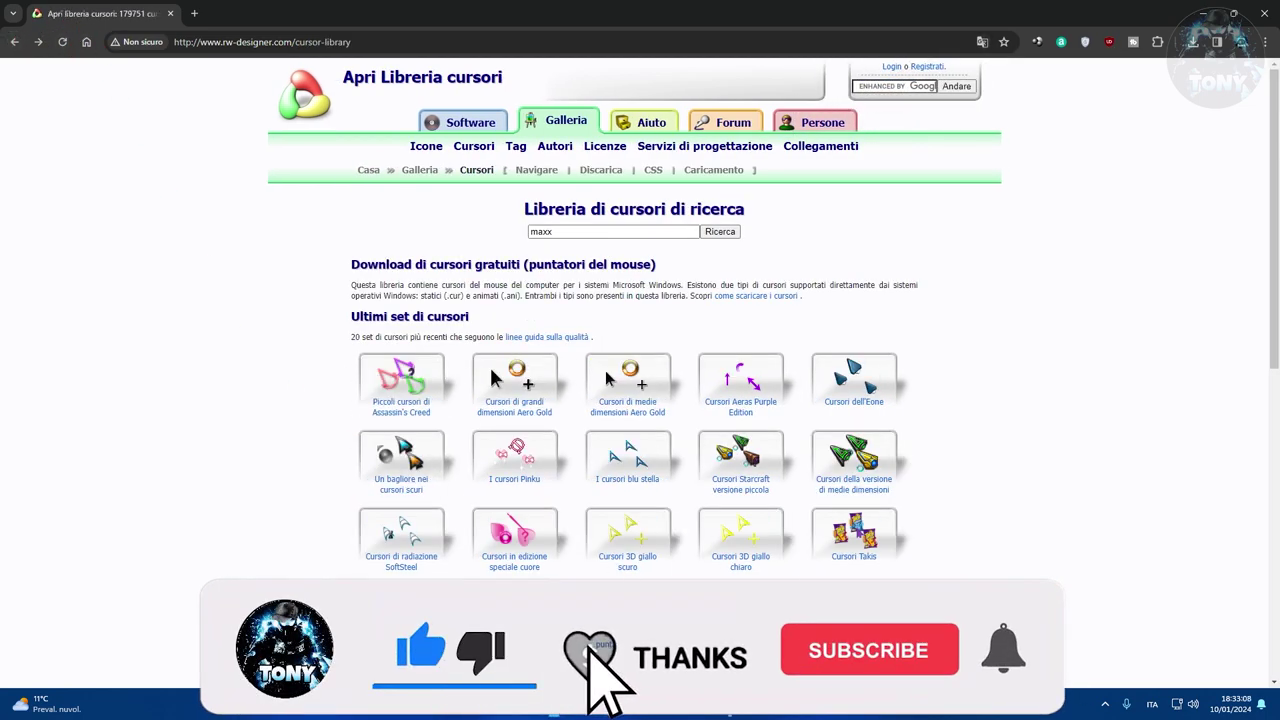
{"action": "scroll", "coordinate": [1151, 461], "scroll_direction": "down", "scroll_amount": 1}
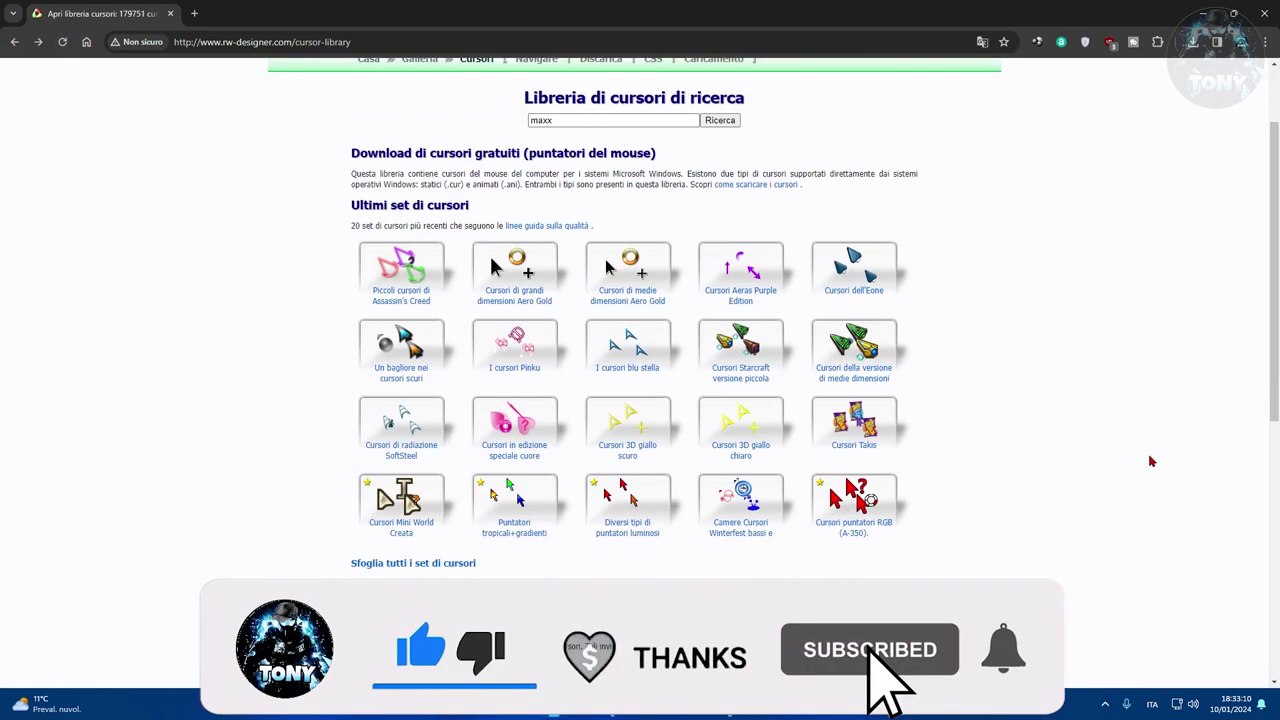
{"action": "scroll", "coordinate": [1151, 461], "scroll_direction": "down", "scroll_amount": 5}
{"action": "scroll", "coordinate": [1151, 461], "scroll_direction": "up", "scroll_amount": 6}
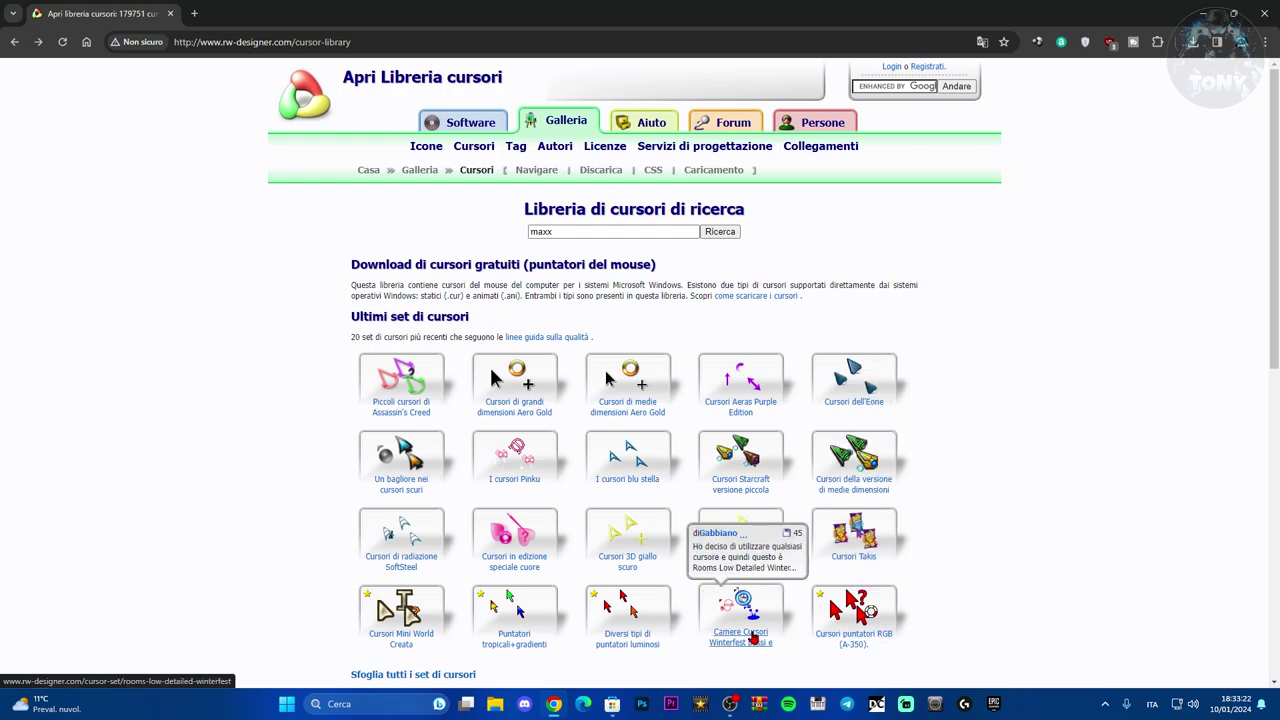
- Search the cursor library for "maxx cursors" and open the Maxx Red and Black MD Cursors set
{"action": "left_click", "coordinate": [580, 231]}
{"action": "type", "text": "cursors"}
{"action": "left_click", "coordinate": [716, 232]}
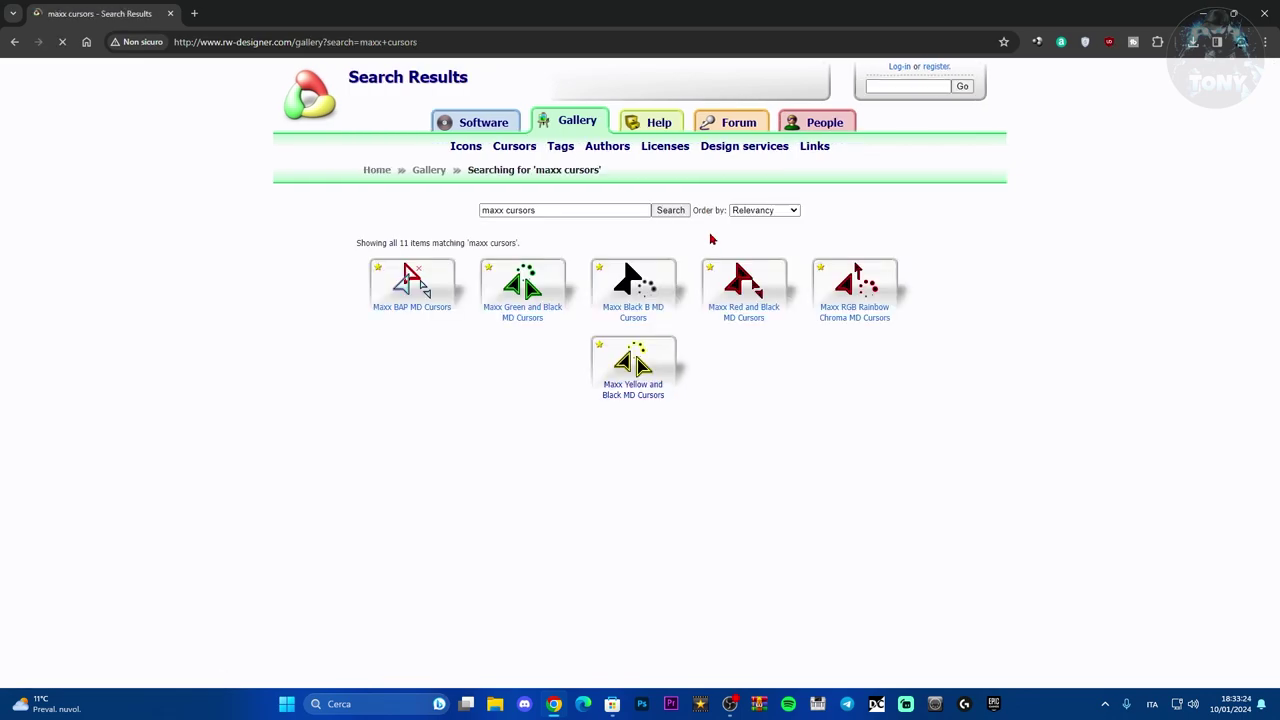
{"action": "left_click", "coordinate": [748, 283]}
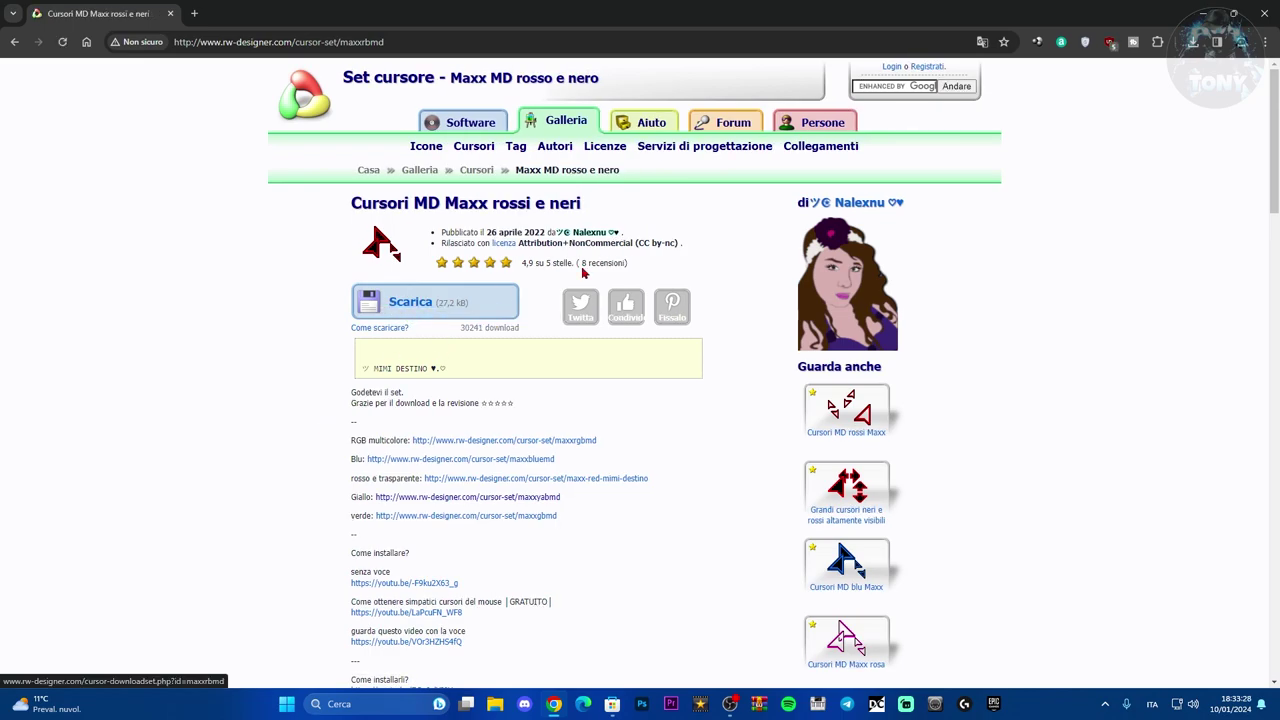
- Minimize the browser and extract the maxxyabmd archive on the desktop into its own maxxyabmd folder with WinRAR
{"action": "left_click", "coordinate": [1205, 13]}
{"action": "left_click_drag", "start_coordinate": [33, 490], "coordinate": [186, 412]}
{"action": "right_click", "coordinate": [180, 412]}
{"action": "mouse_move", "coordinate": [210, 370]}
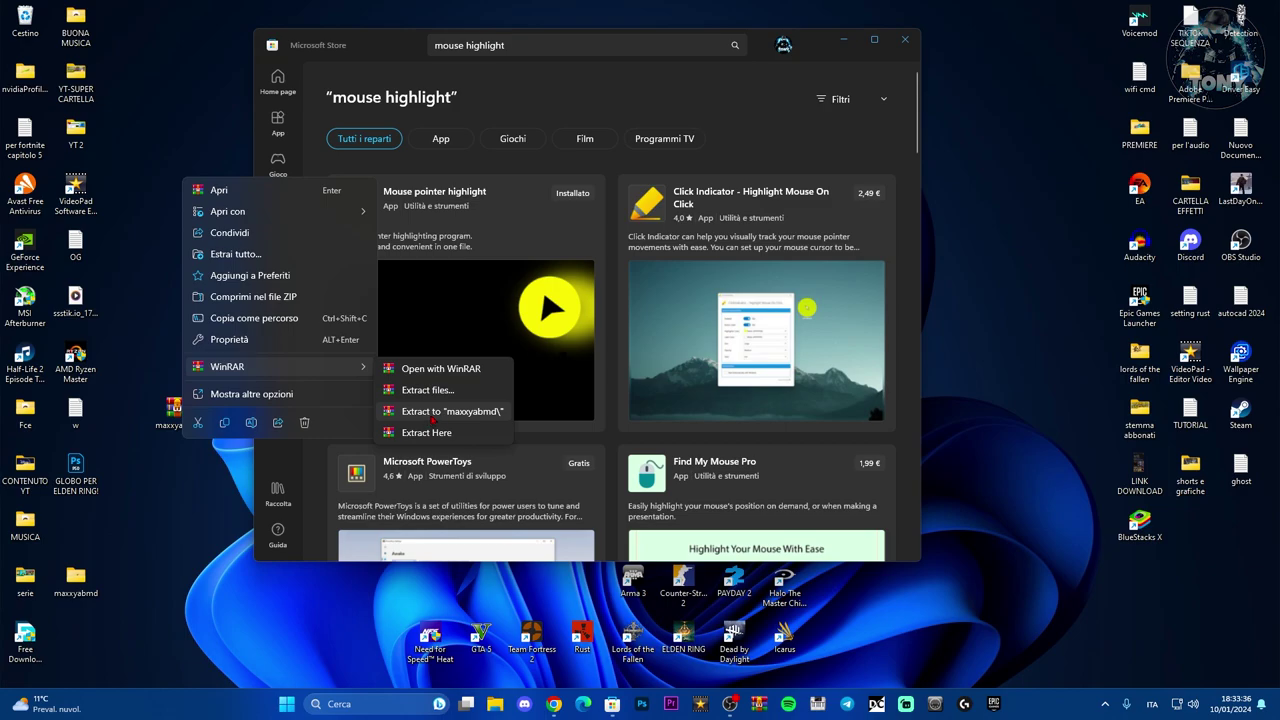
{"action": "left_click", "coordinate": [462, 413]}
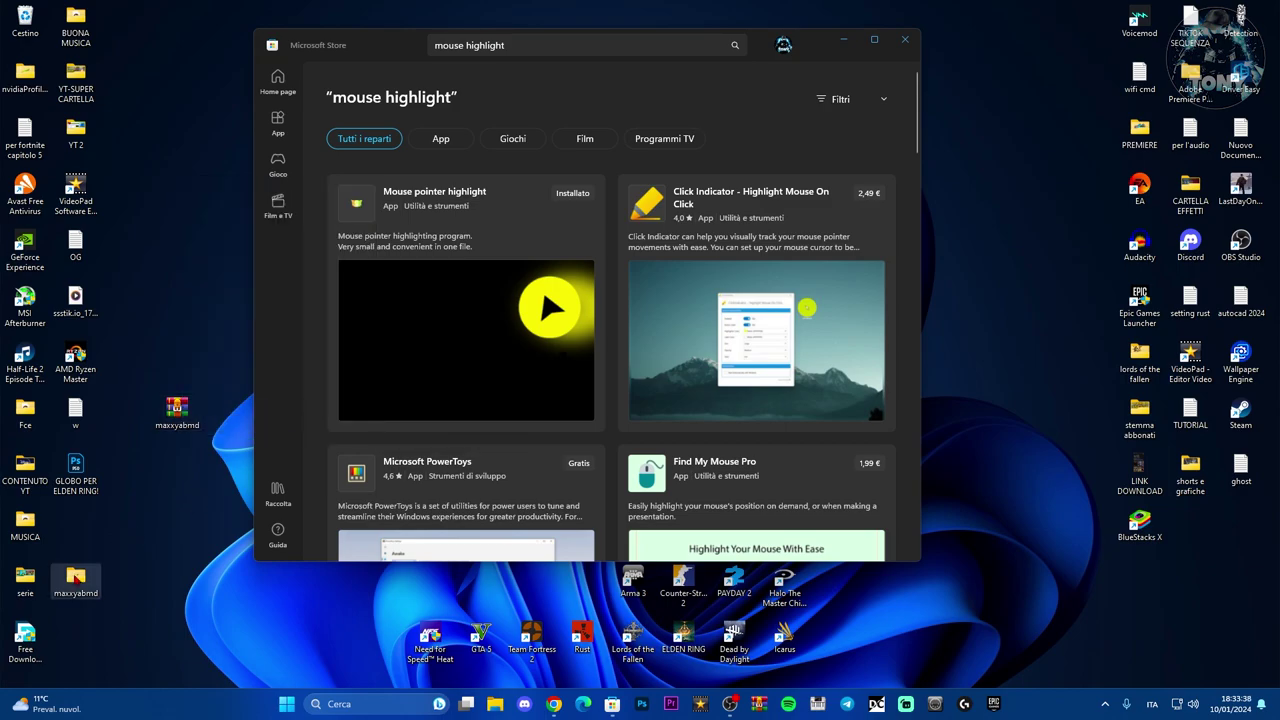
- Open the extracted maxxyabmd folder, look through its cursor files and close the folder window
{"action": "double_click", "coordinate": [180, 470]}
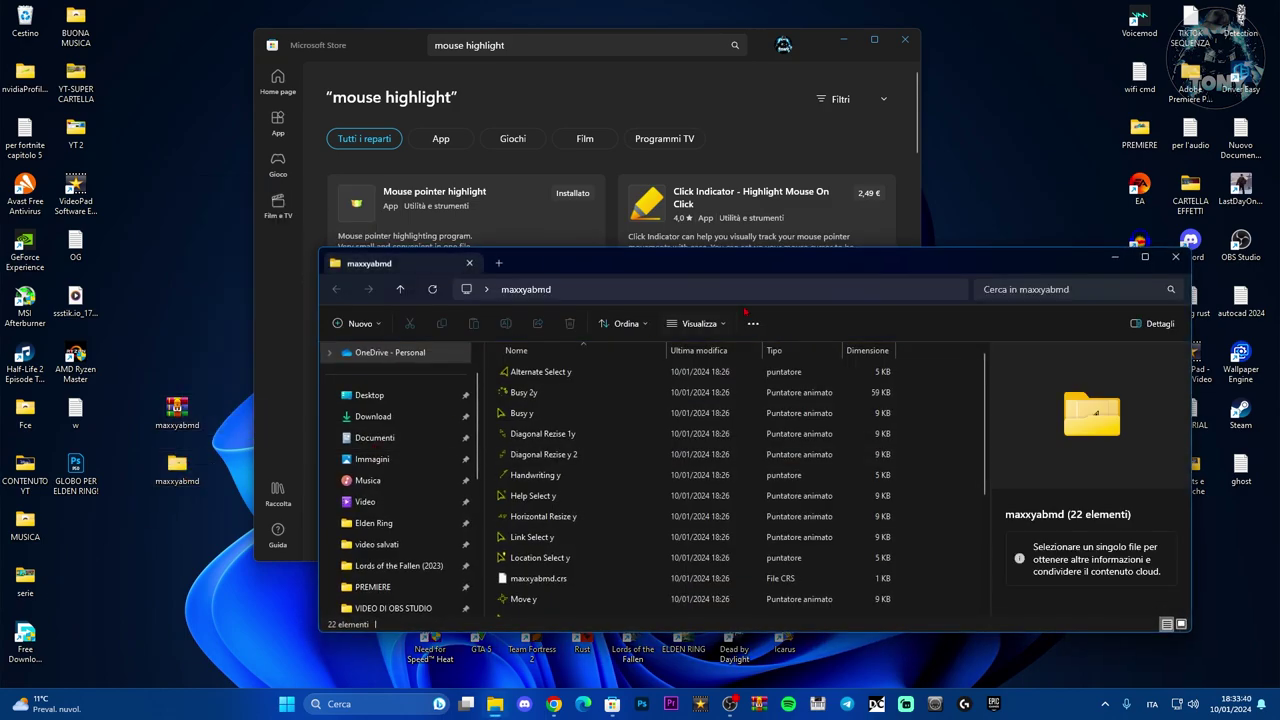
{"action": "left_click_drag", "start_coordinate": [730, 262], "coordinate": [674, 145]}
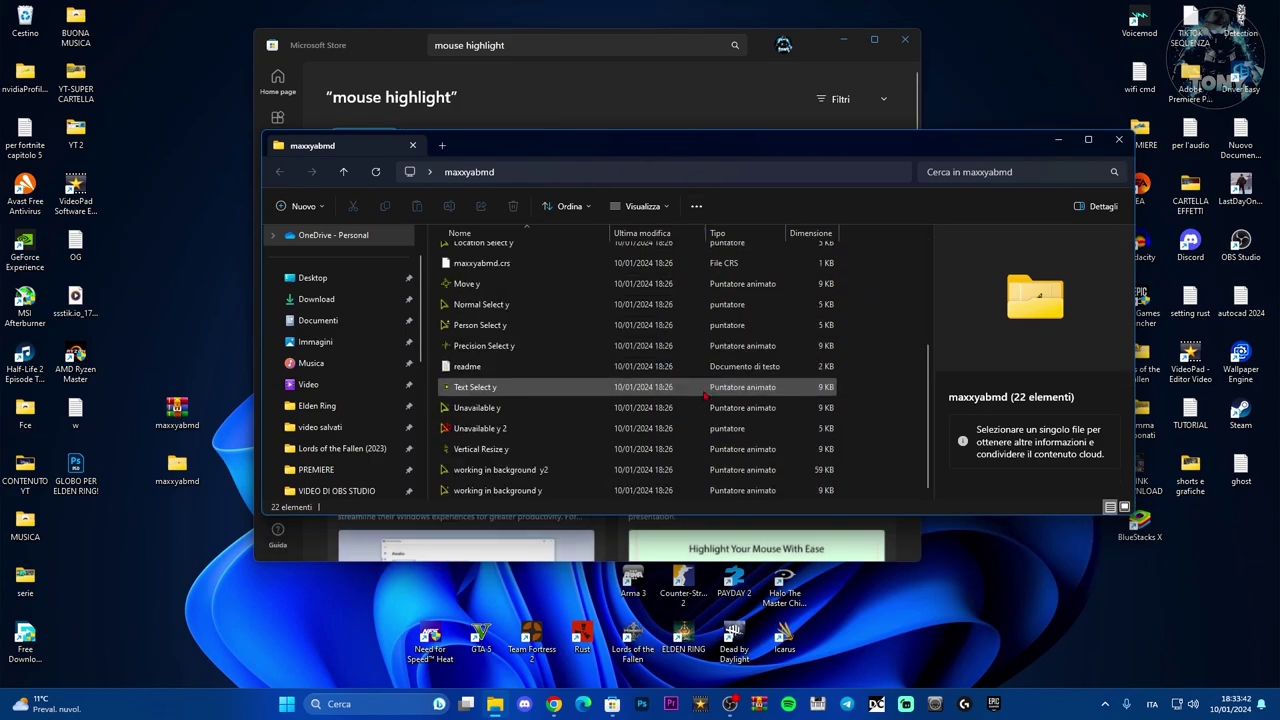
{"action": "scroll", "coordinate": [690, 390], "scroll_direction": "down", "scroll_amount": 5}
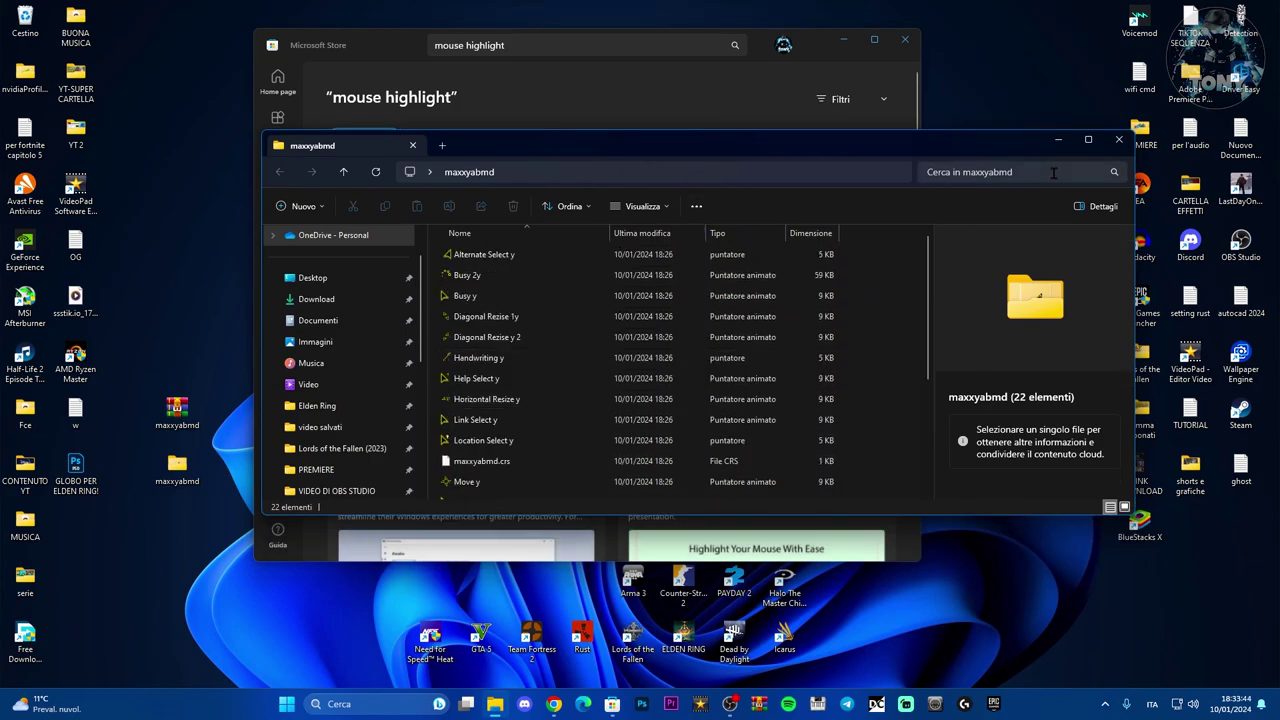
{"action": "left_click", "coordinate": [1119, 139]}
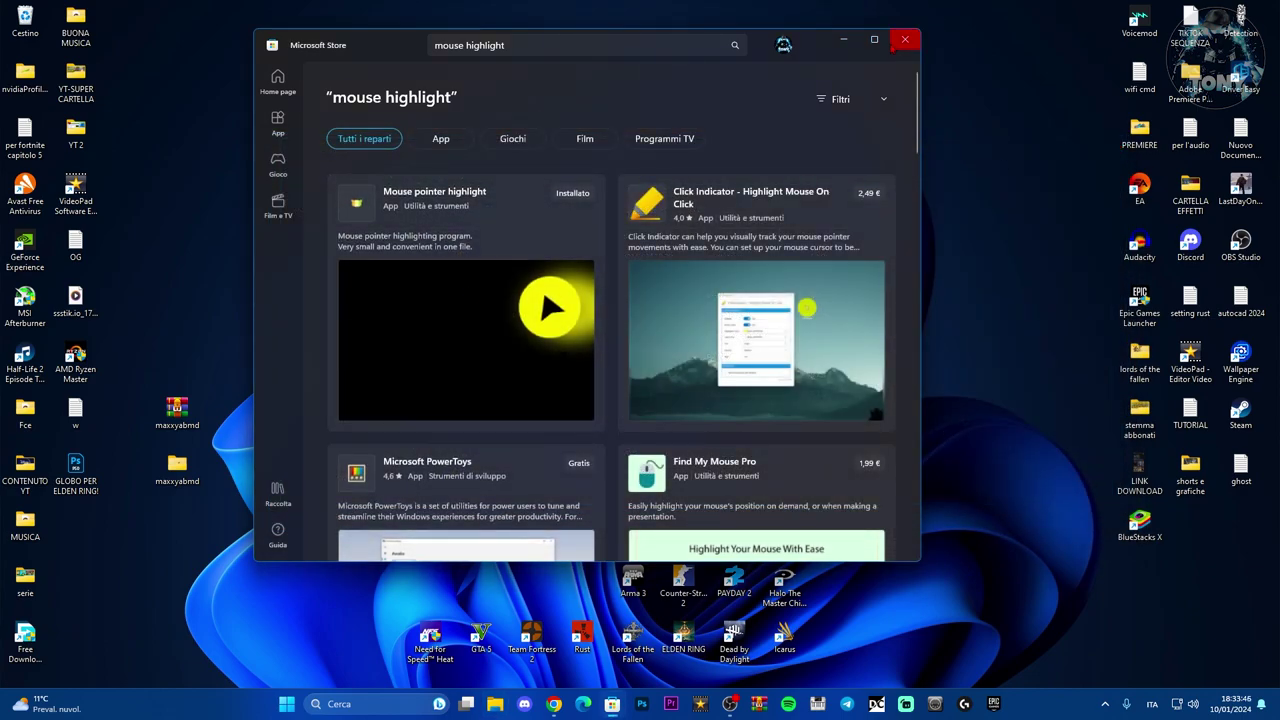
- Close Microsoft Store and open the Mouse Properties pointer settings from the recent Windows searches
{"action": "left_click", "coordinate": [905, 40]}
{"action": "left_click", "coordinate": [335, 703]}
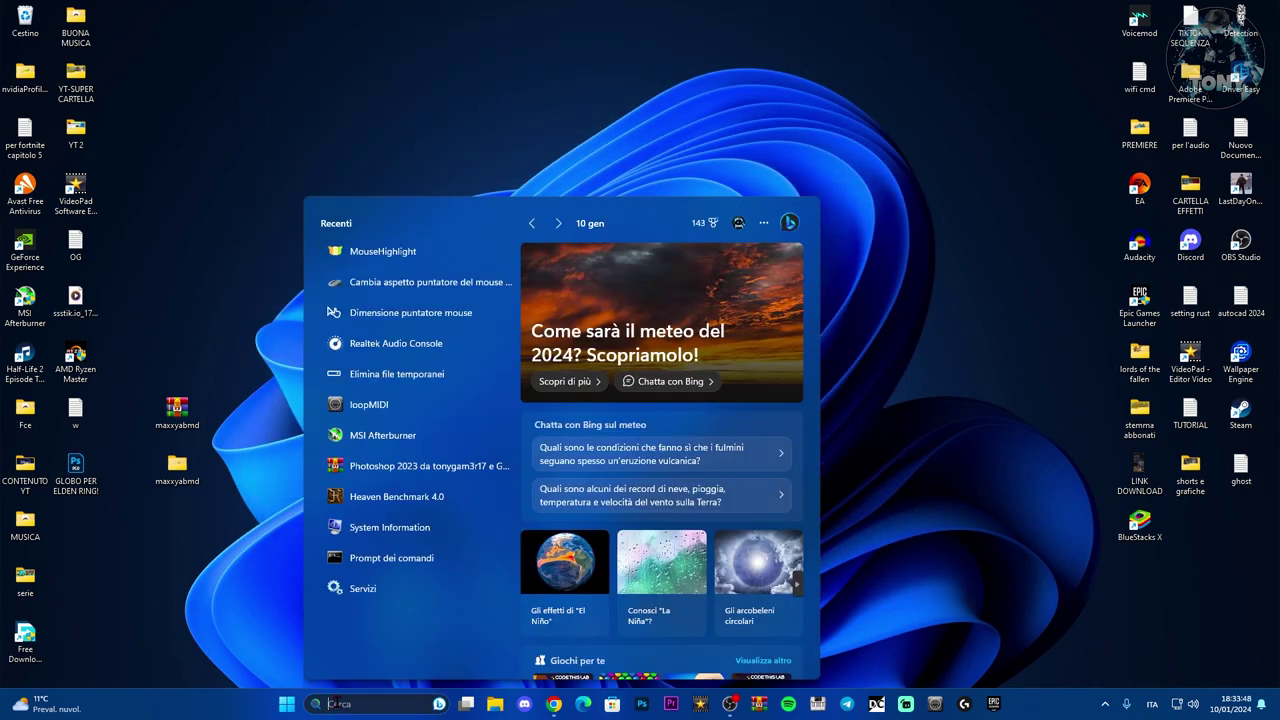
{"action": "left_click", "coordinate": [396, 284]}
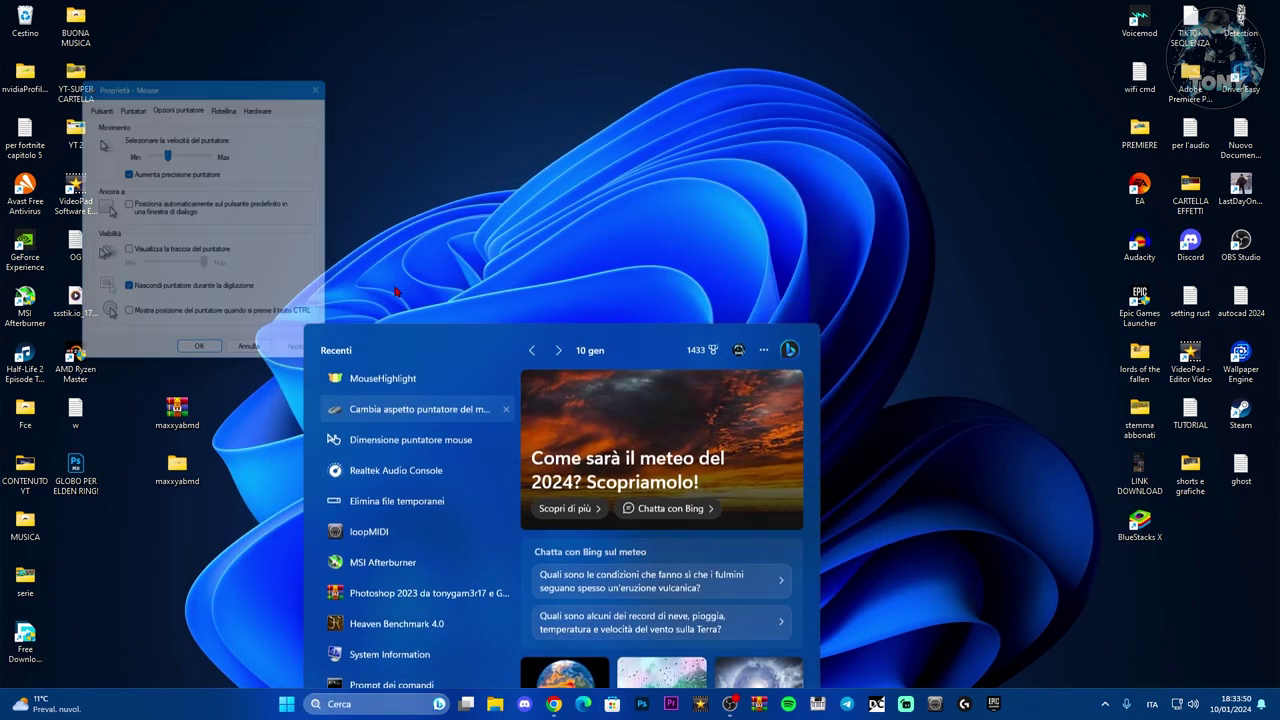
{"action": "left_click_drag", "start_coordinate": [205, 84], "coordinate": [476, 96]}
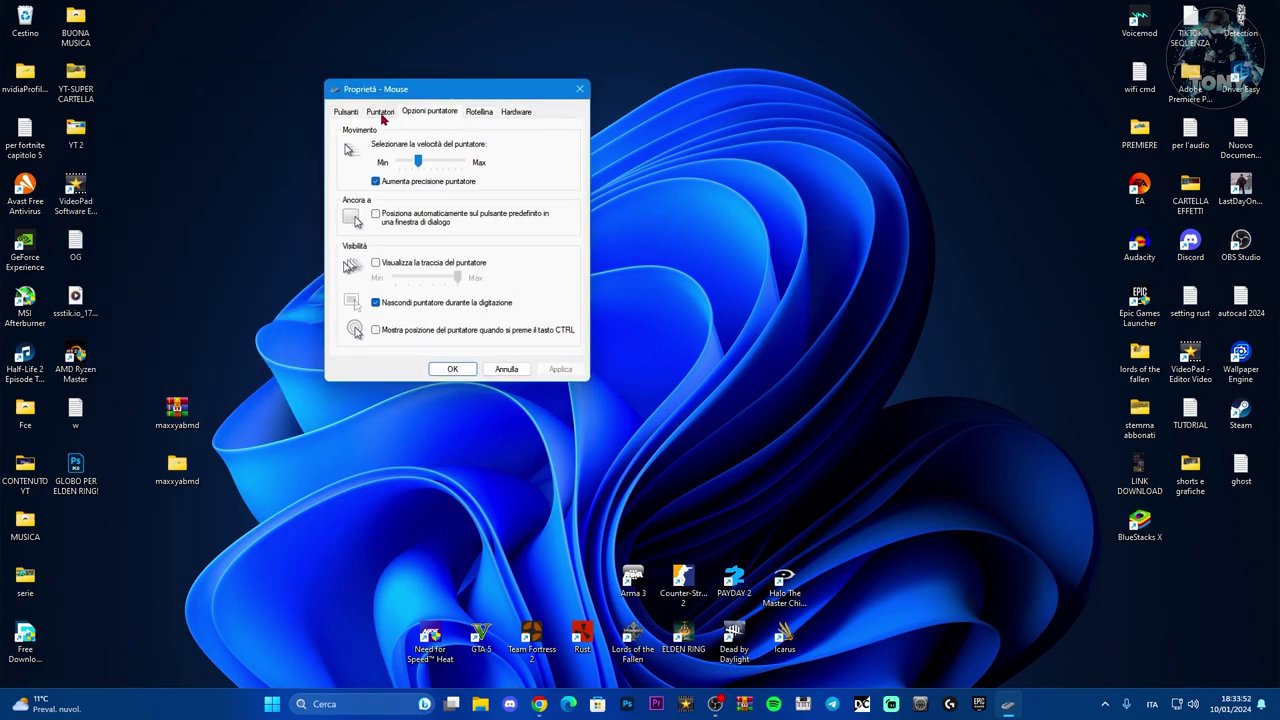
{"action": "left_click", "coordinate": [382, 118]}
- Start choosing a custom file for the Selezione normale pointer and open the maxxyabmd folder on the desktop
{"action": "left_click", "coordinate": [547, 326]}
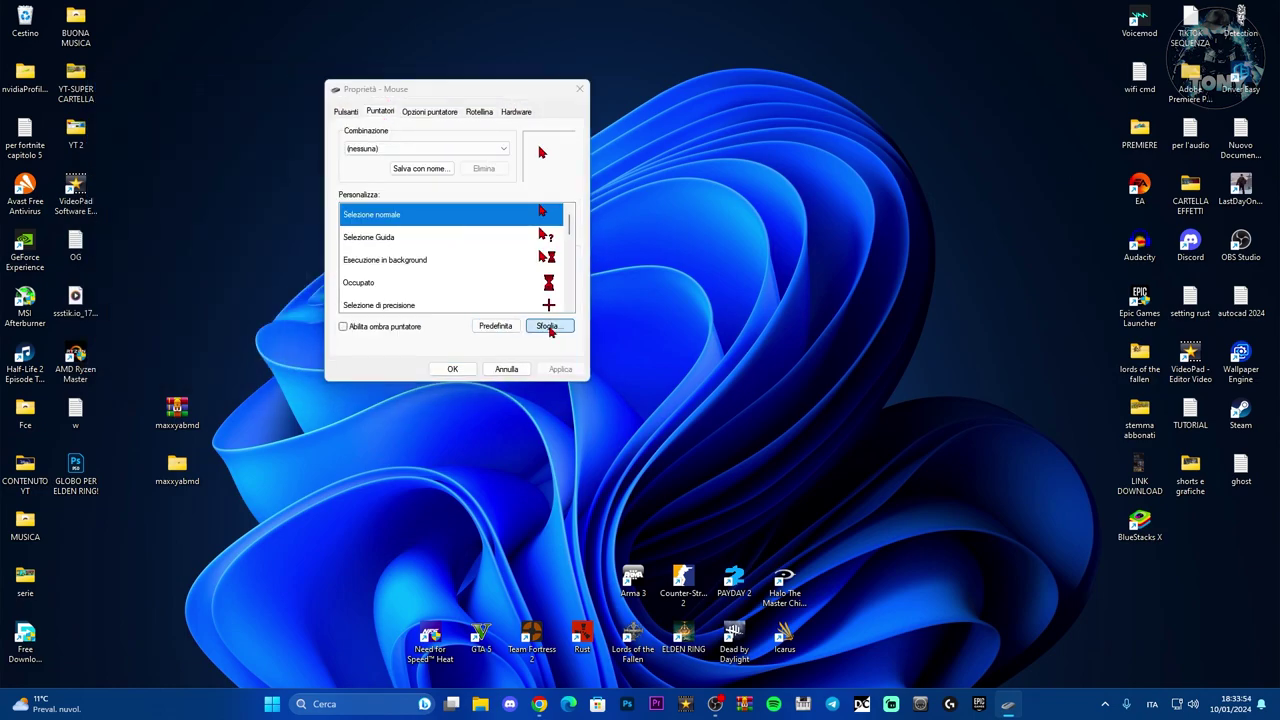
{"action": "left_click", "coordinate": [365, 210]}
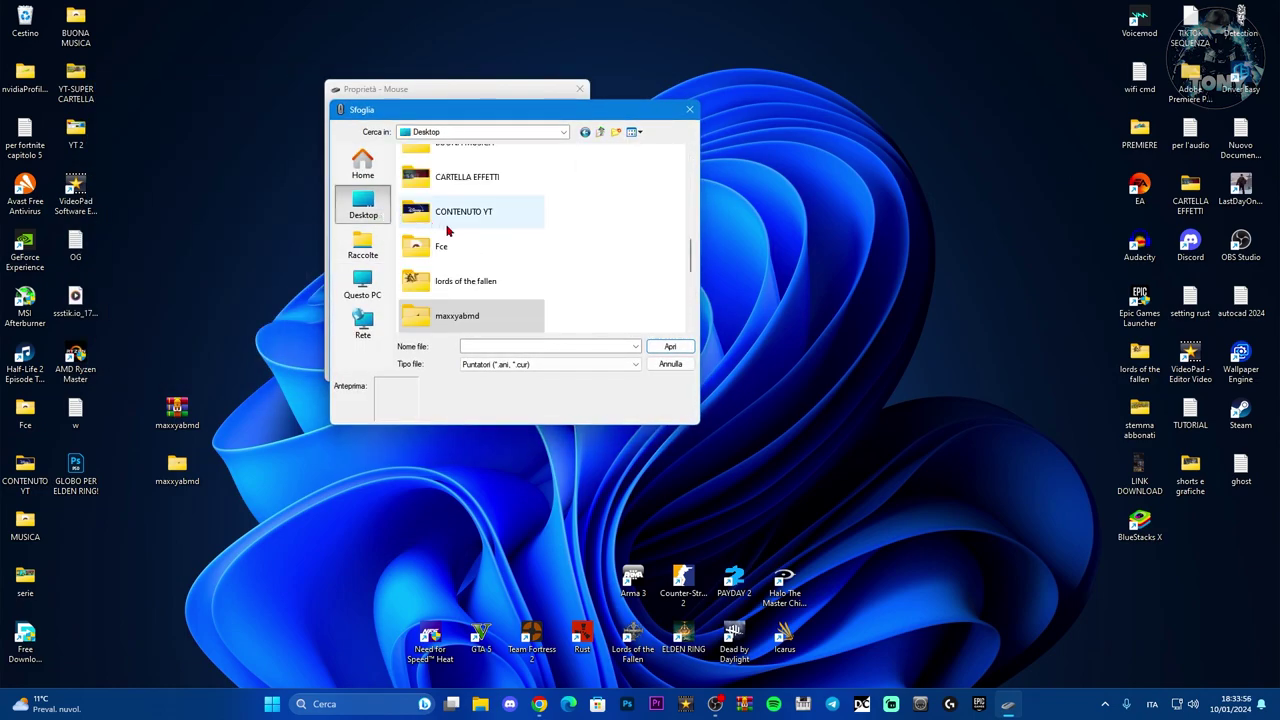
{"action": "scroll", "coordinate": [472, 246], "scroll_direction": "down", "scroll_amount": 3}
{"action": "double_click", "coordinate": [459, 172]}
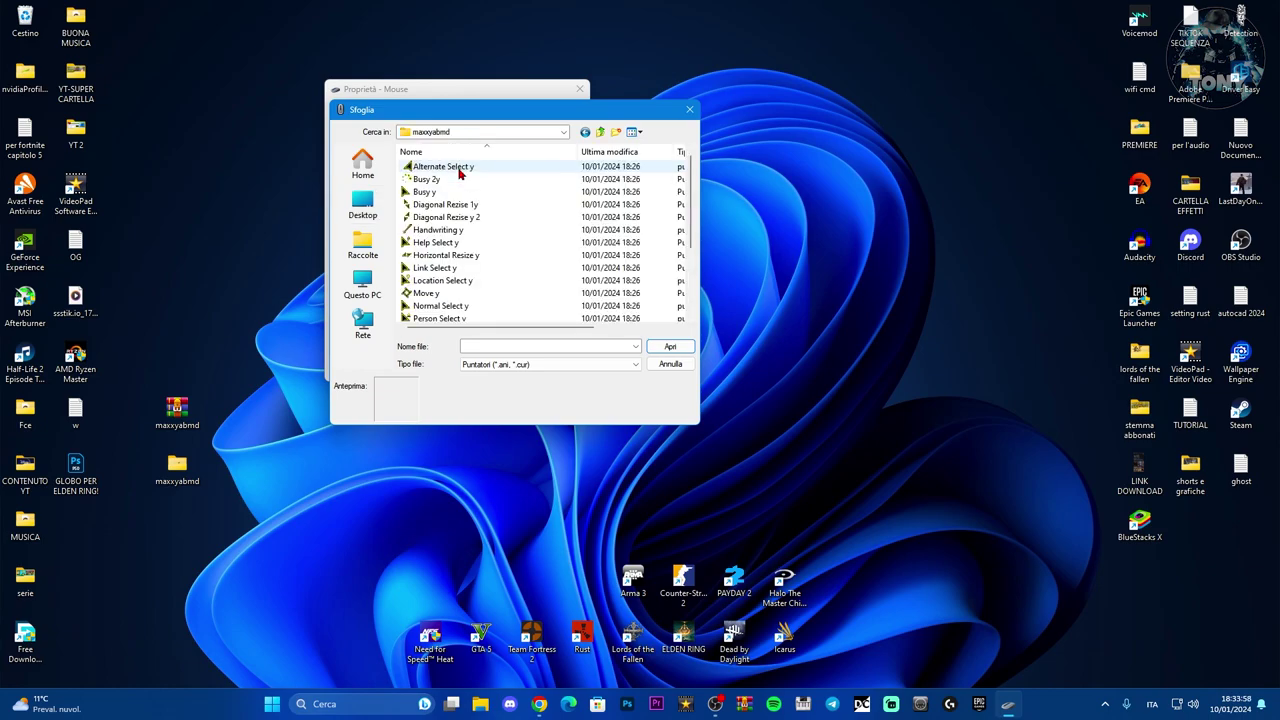
- Assign the Busy y cursor file to the Selezione normale pointer and apply the change
{"action": "left_click", "coordinate": [425, 192]}
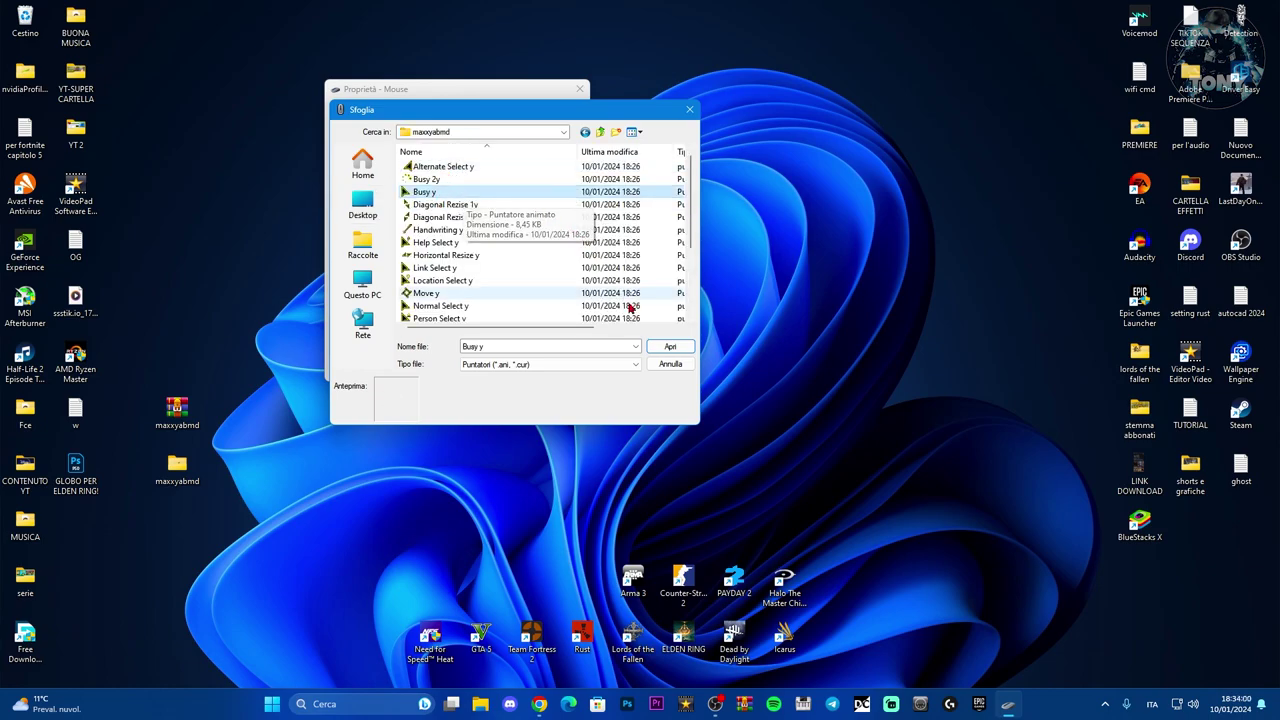
{"action": "left_click", "coordinate": [670, 346]}
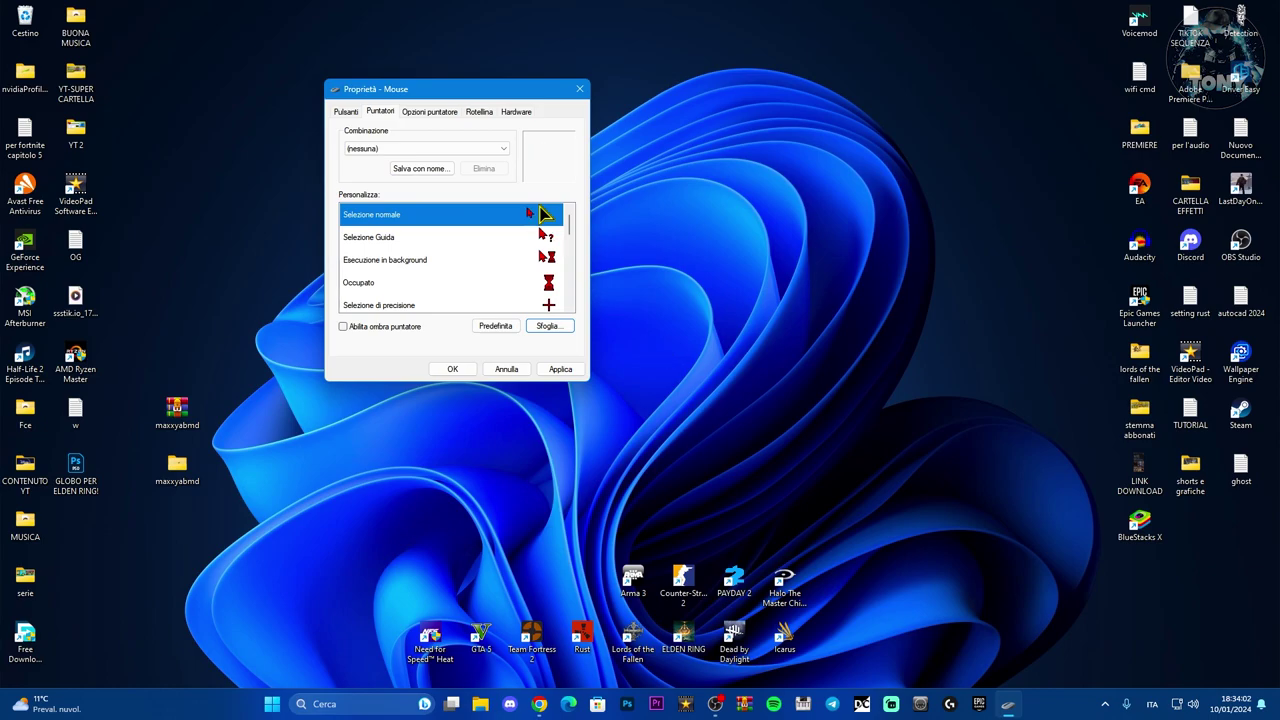
{"action": "left_click", "coordinate": [556, 369]}
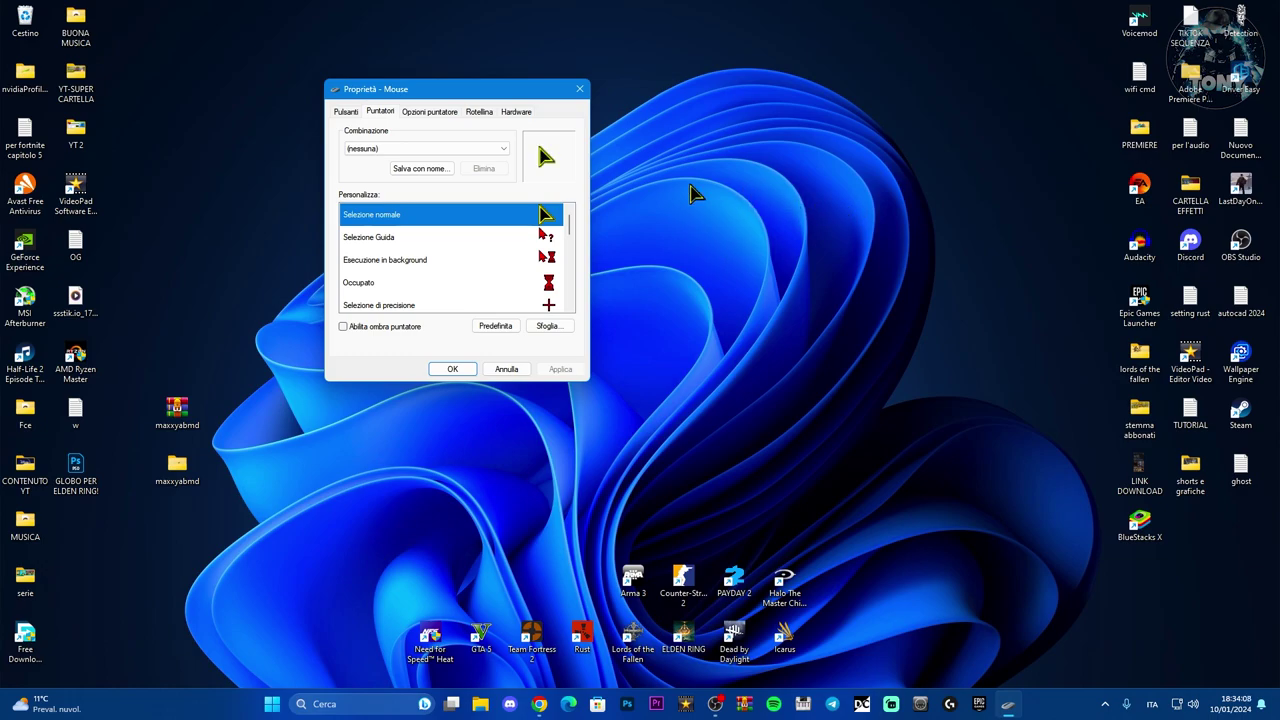
- Assign the Move y cursor file from the maxxyabmd folder to the Selezione normale pointer and apply it
{"action": "left_click", "coordinate": [545, 327]}
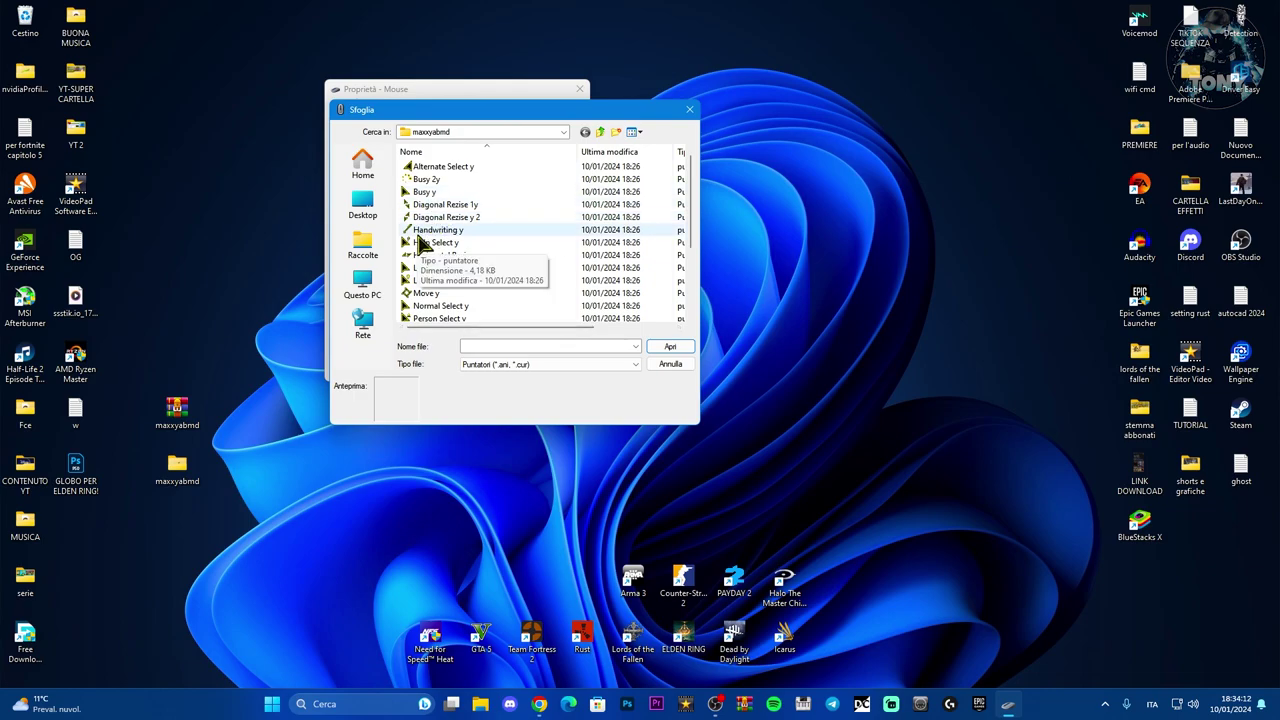
{"action": "left_click", "coordinate": [425, 293]}
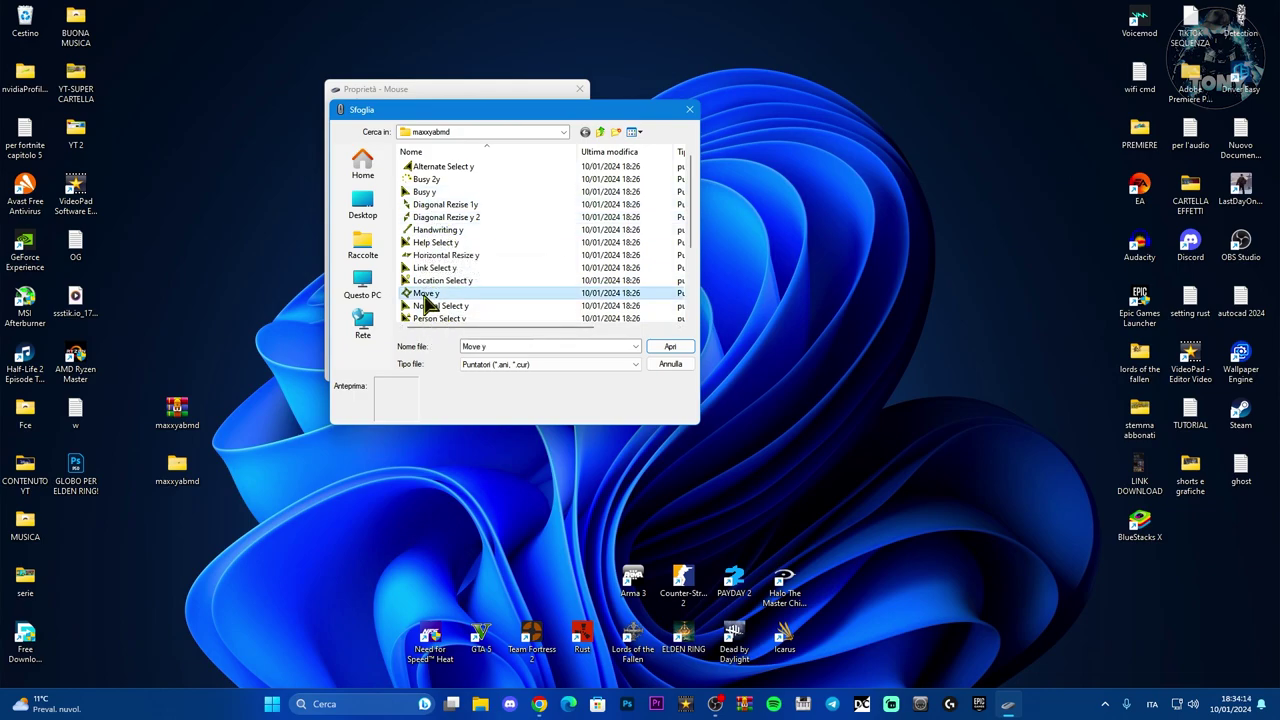
{"action": "left_click", "coordinate": [670, 347]}
{"action": "left_click", "coordinate": [560, 368]}
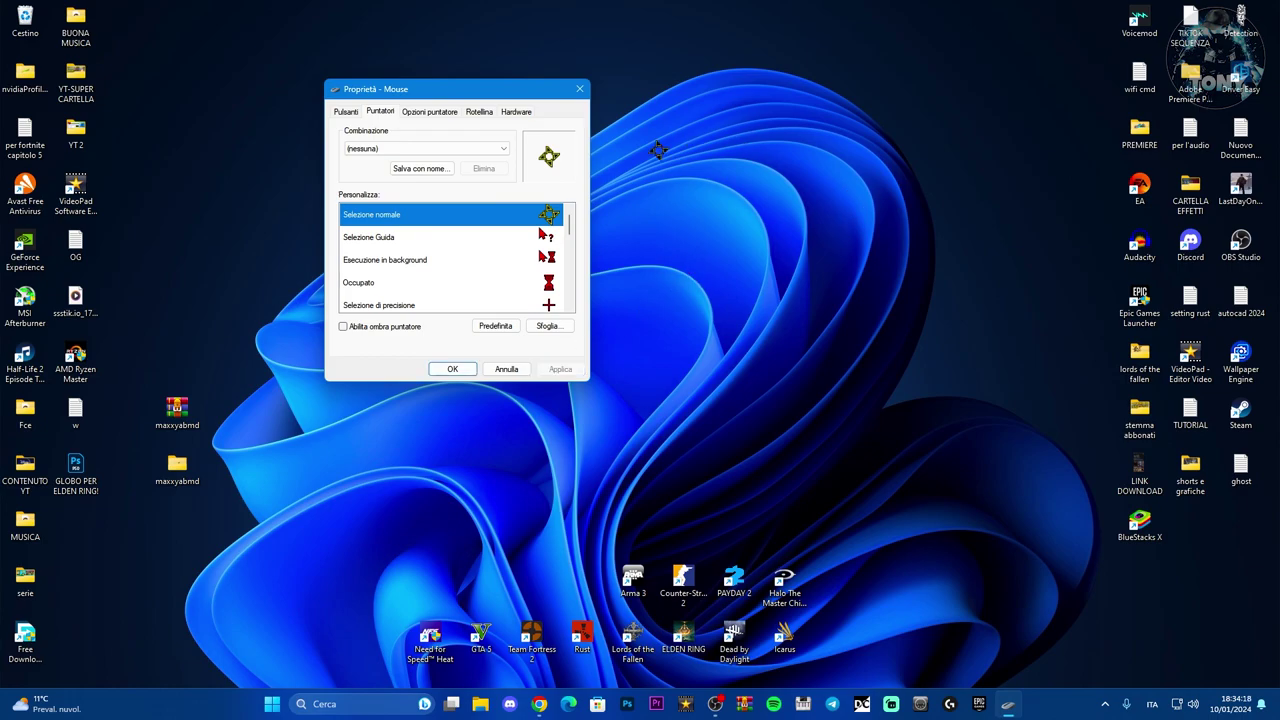
{"action": "left_click_drag", "start_coordinate": [504, 90], "coordinate": [461, 93]}
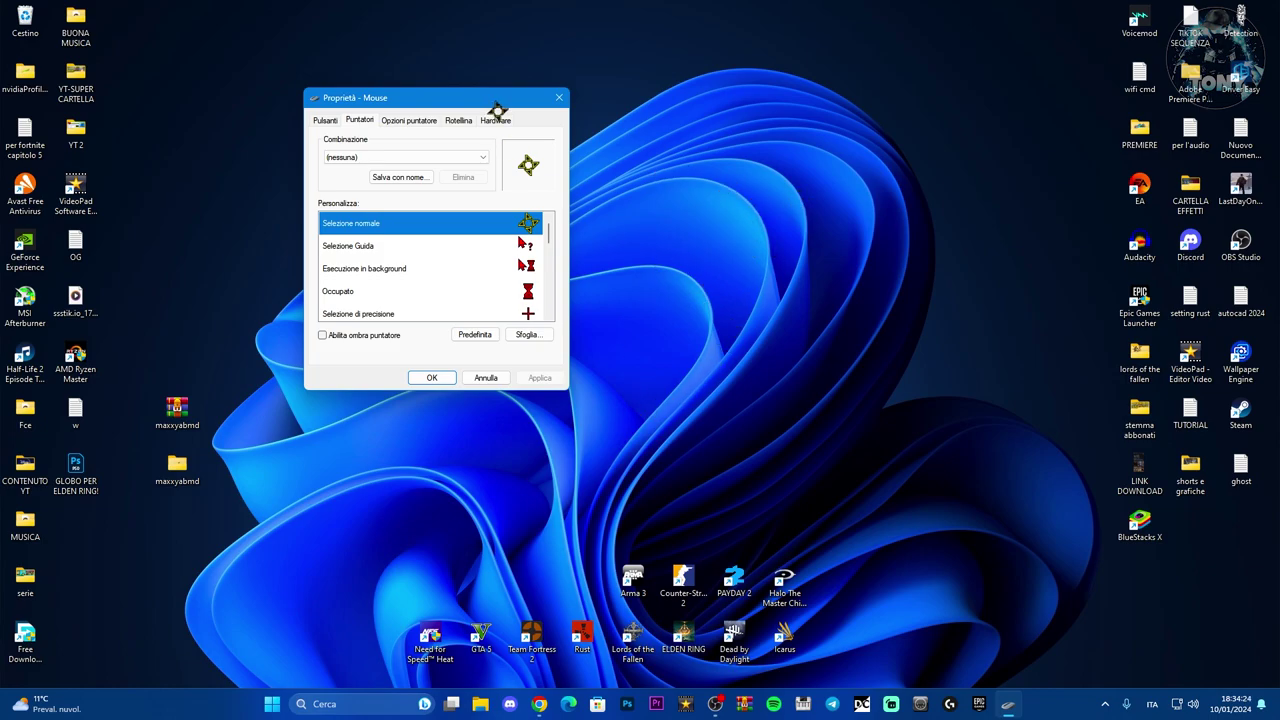
{"action": "left_click_drag", "start_coordinate": [498, 92], "coordinate": [486, 86]}
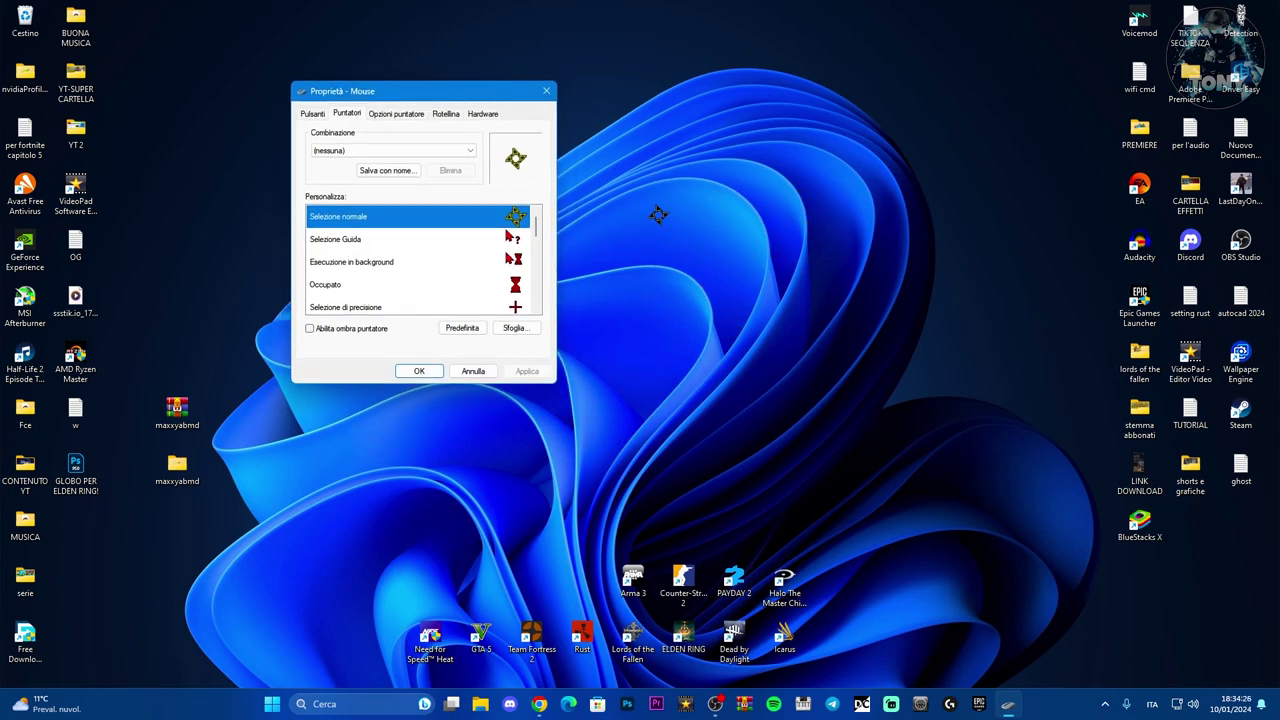
{"action": "left_click", "coordinate": [1128, 243]}
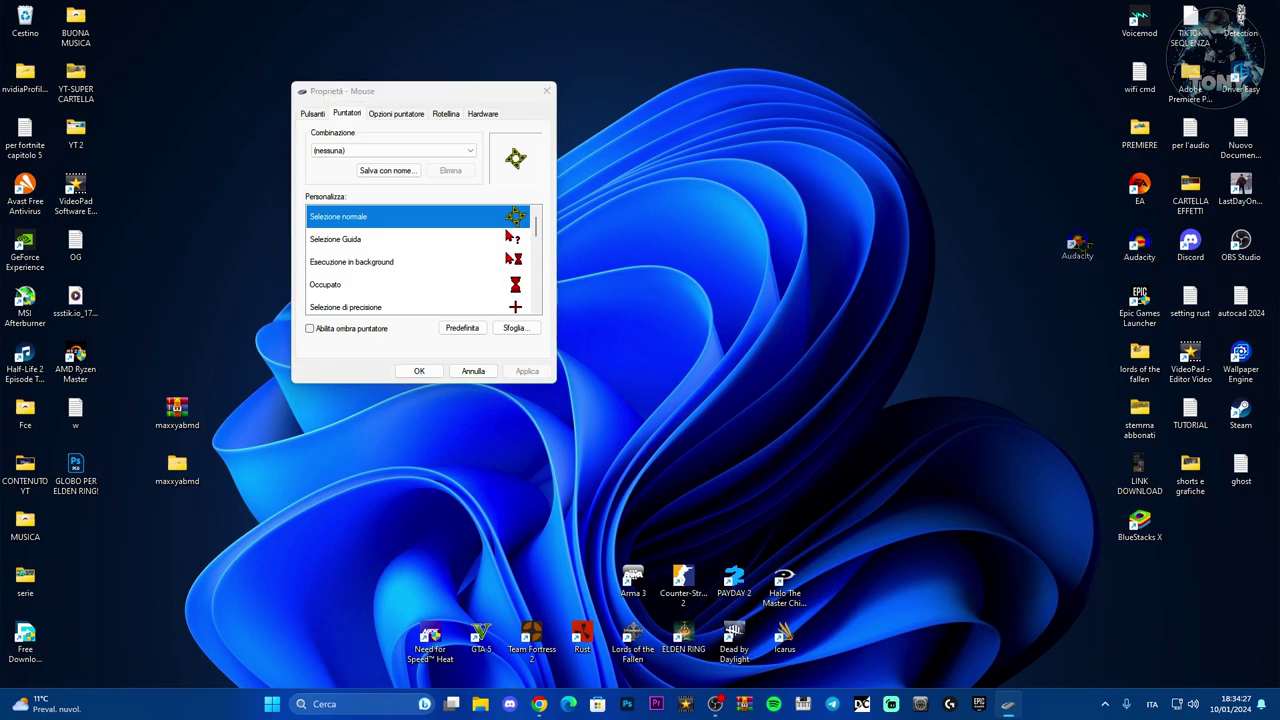
- Assign the Normal Select y cursor file from the maxxyabmd folder to the Selezione normale pointer and apply it
{"action": "left_click", "coordinate": [514, 331]}
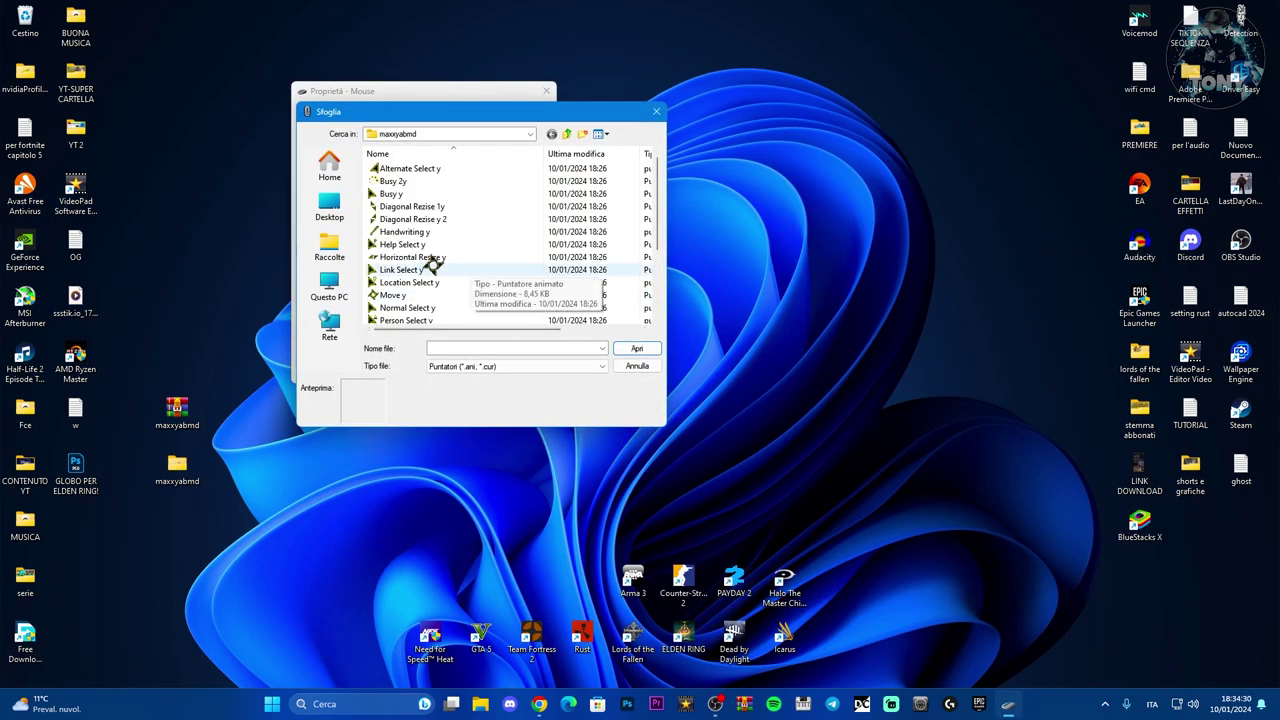
{"action": "scroll", "coordinate": [430, 262], "scroll_direction": "down", "scroll_amount": 3}
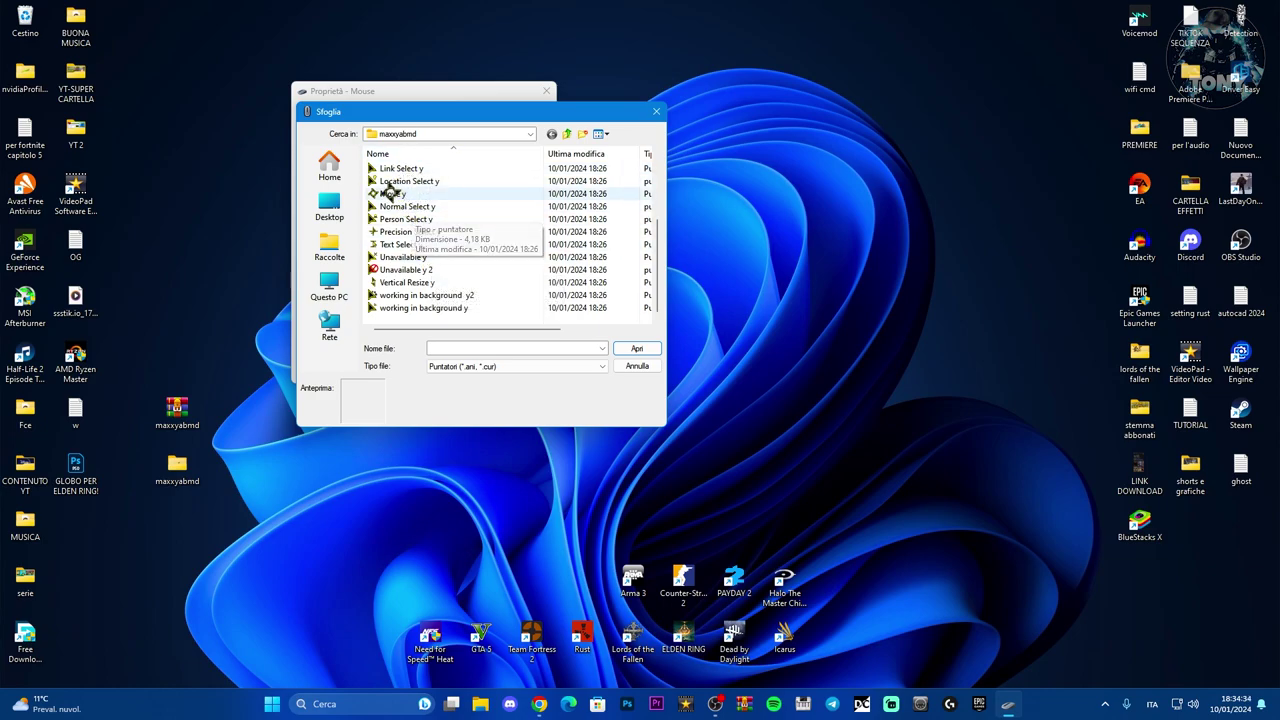
{"action": "left_click", "coordinate": [414, 207]}
{"action": "left_click", "coordinate": [633, 348]}
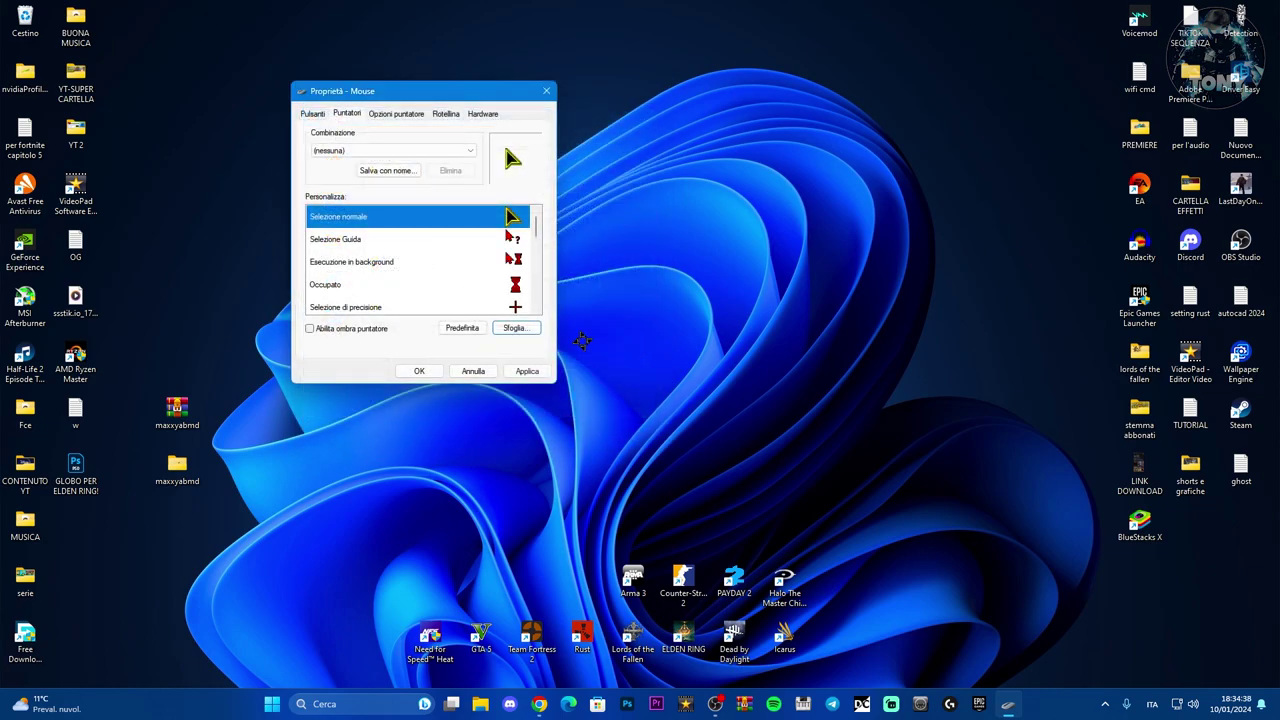
{"action": "left_click", "coordinate": [527, 371]}
{"action": "left_click_drag", "start_coordinate": [460, 95], "coordinate": [482, 103]}
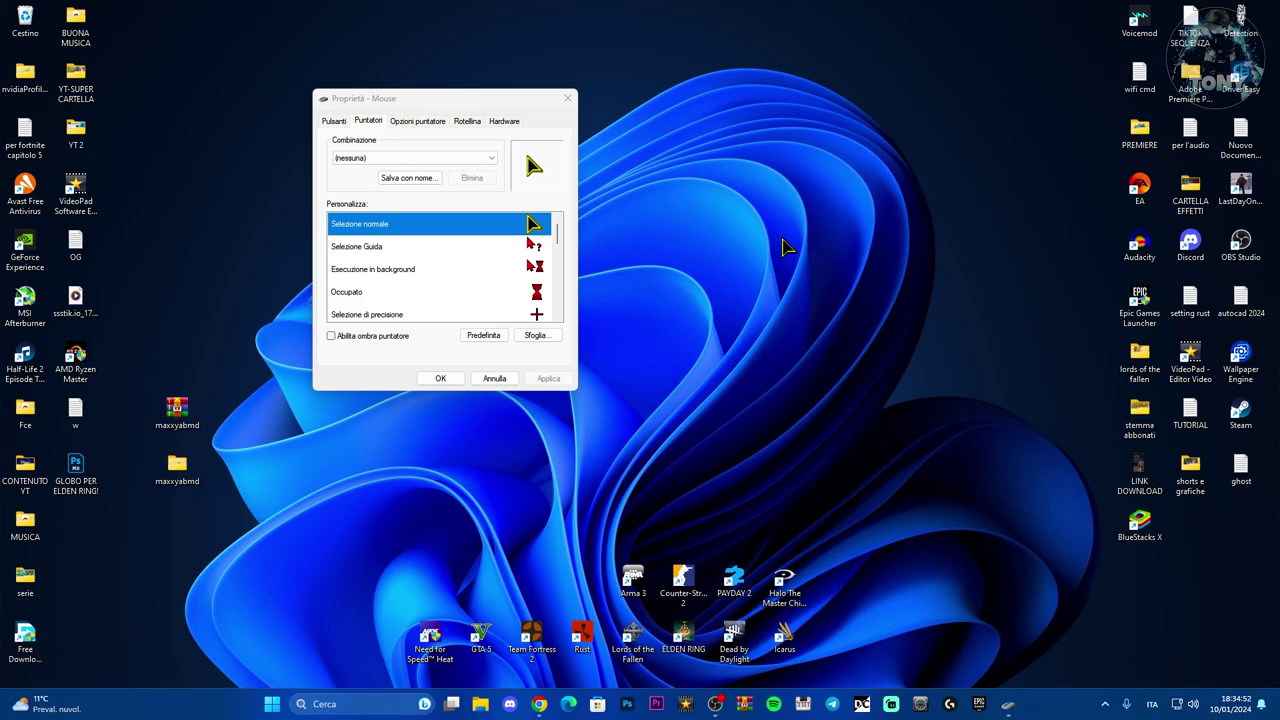
{"action": "left_click_drag", "start_coordinate": [505, 103], "coordinate": [470, 97]}
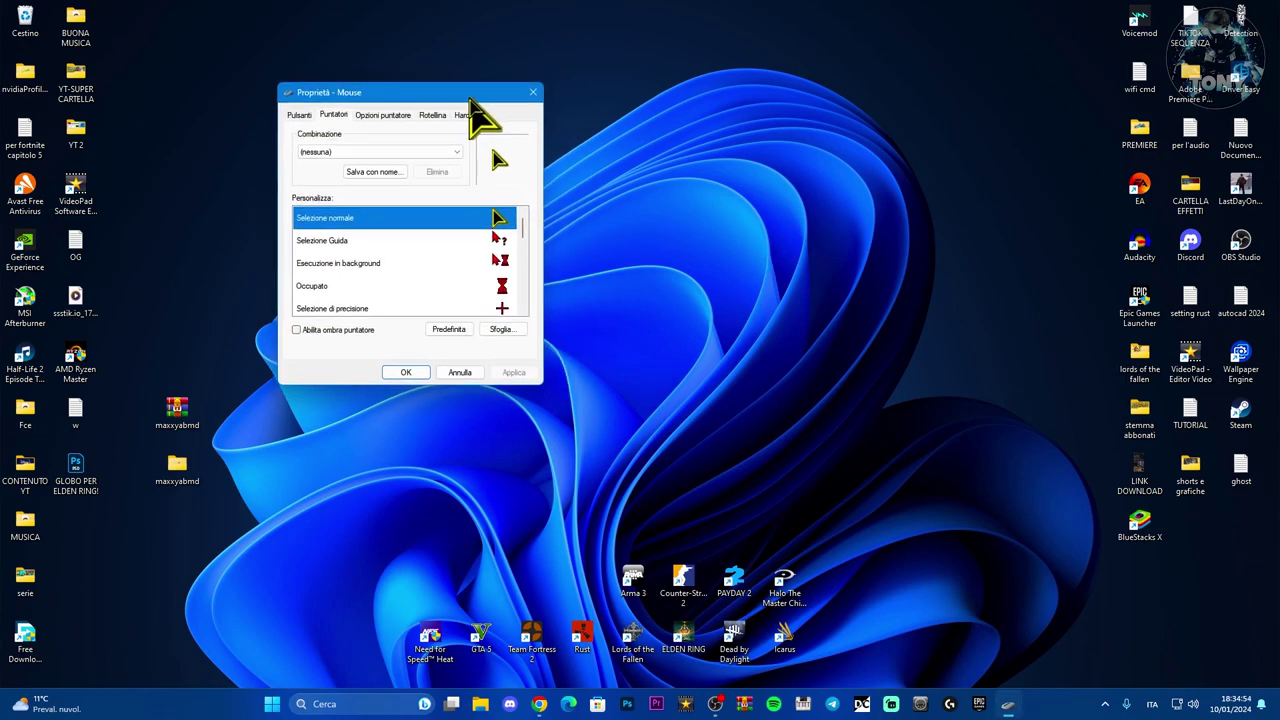
{"action": "mouse_move", "coordinate": [522, 224]}
{"action": "left_mouse_down"}
{"action": "mouse_move", "coordinate": [520, 302]}
{"action": "mouse_move", "coordinate": [522, 224]}
{"action": "left_mouse_up"}
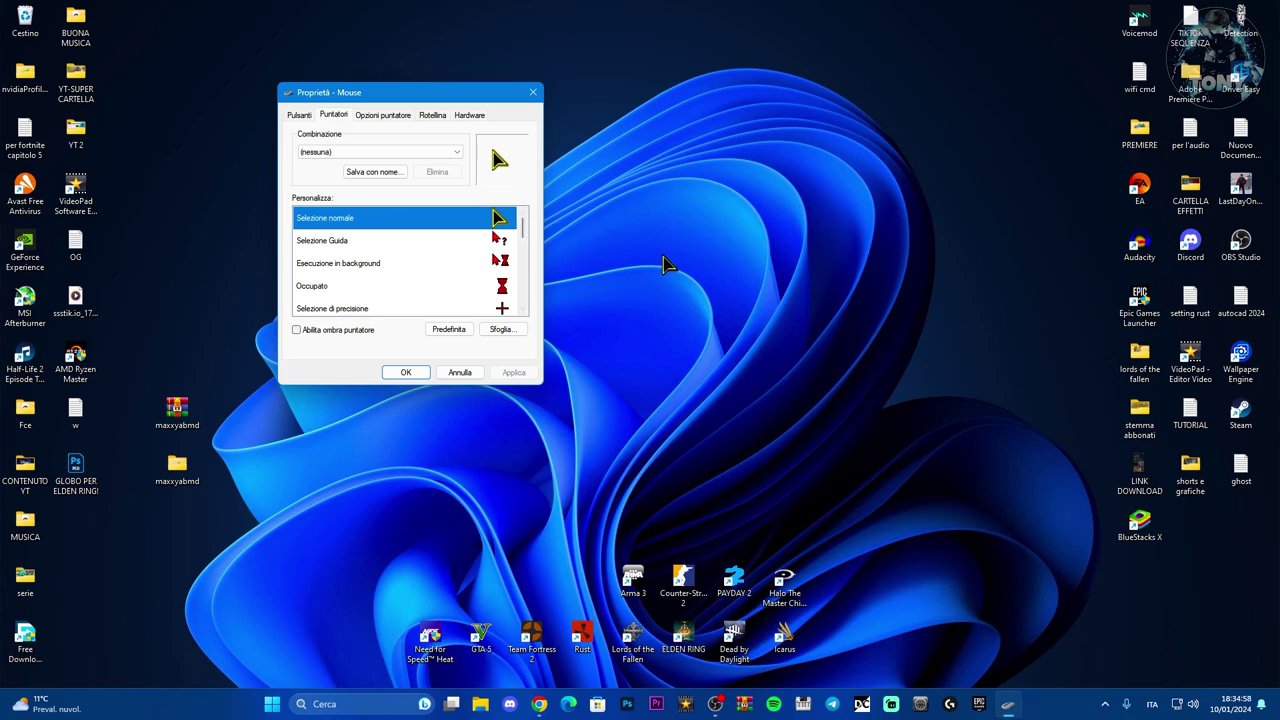
{"action": "left_click_drag", "start_coordinate": [1145, 245], "coordinate": [1097, 237]}
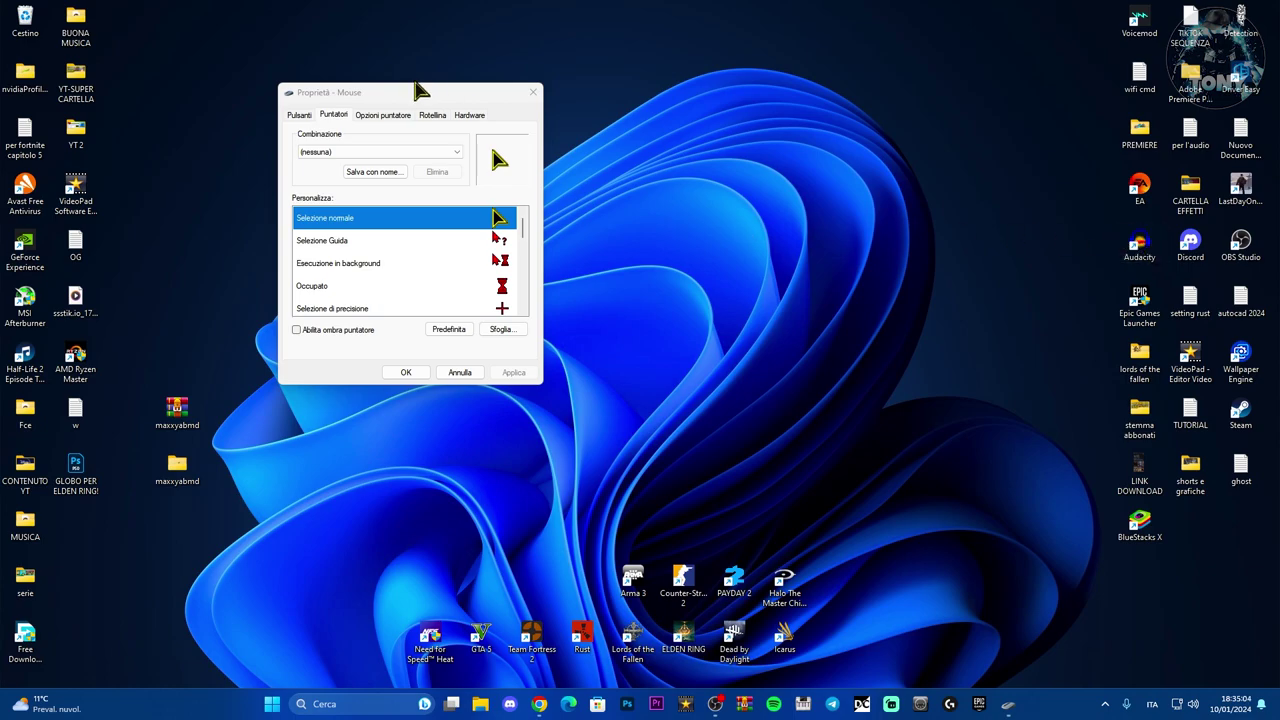
{"action": "left_click_drag", "start_coordinate": [411, 83], "coordinate": [400, 87]}
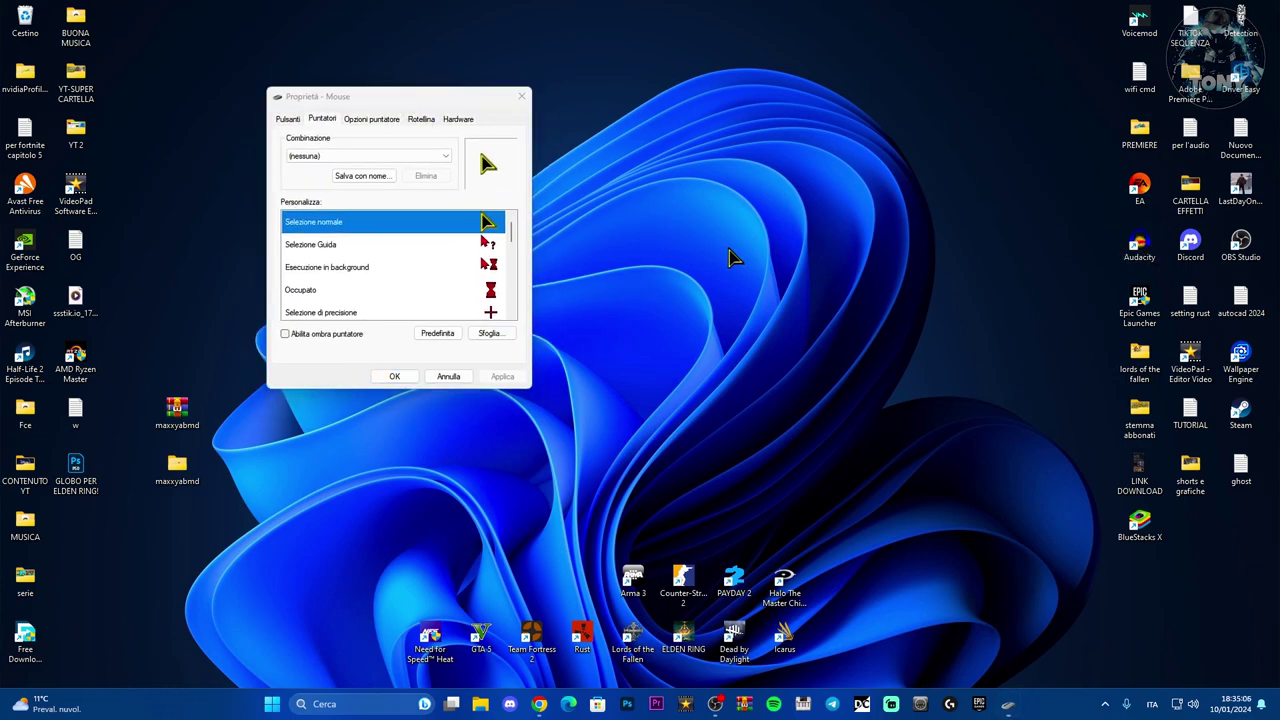